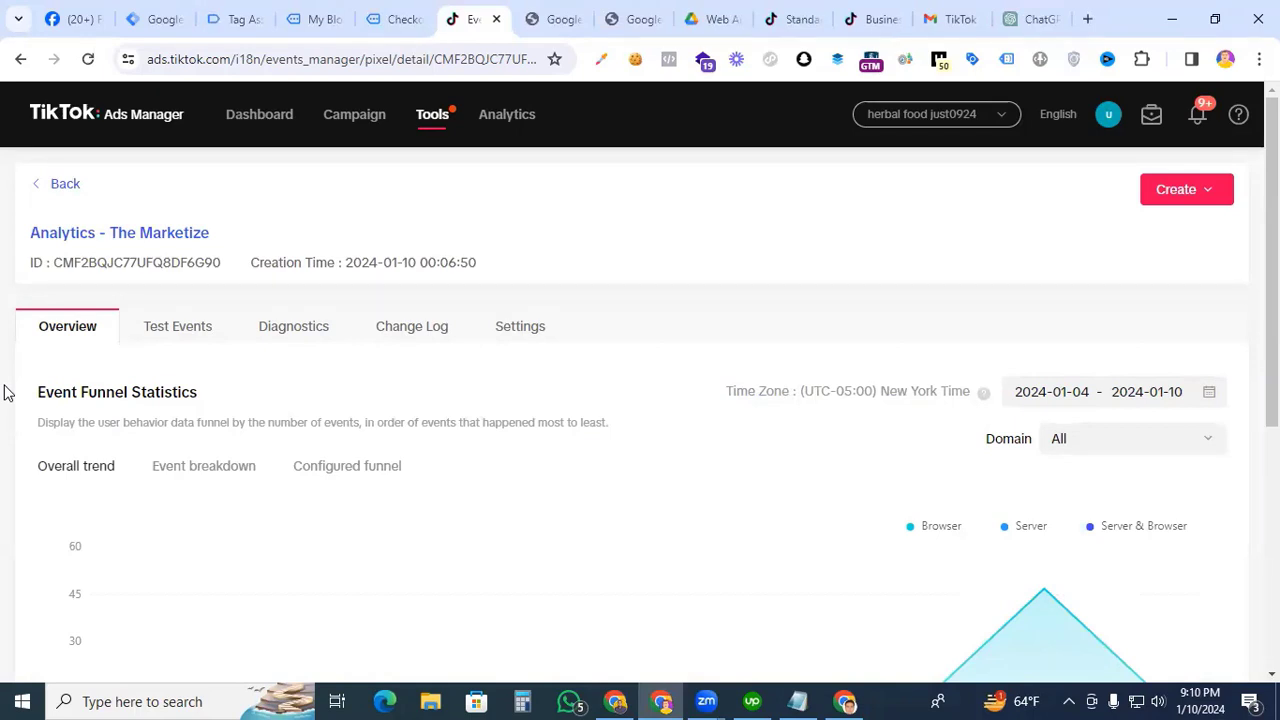
- Review the pixel's event list in TikTok Ads Manager and the existing variables in Tag Manager
scroll(4, 392, down, 5)
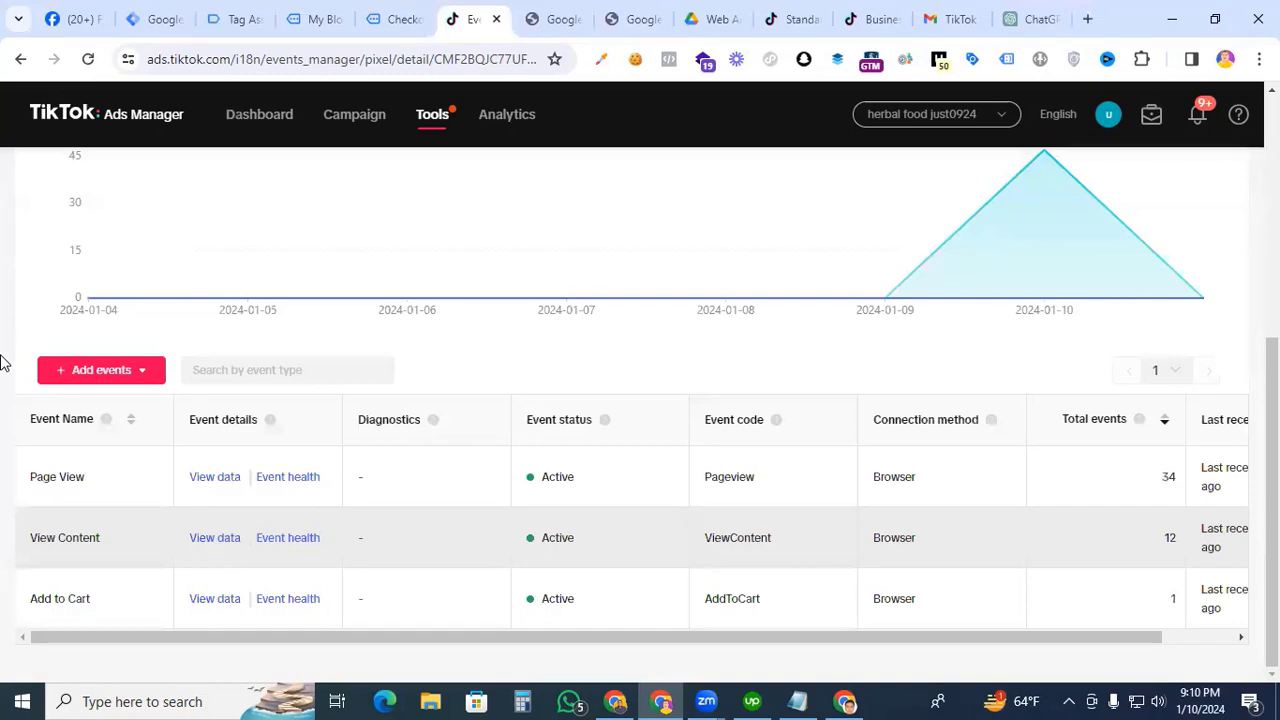
scroll(3, 363, up, 2)
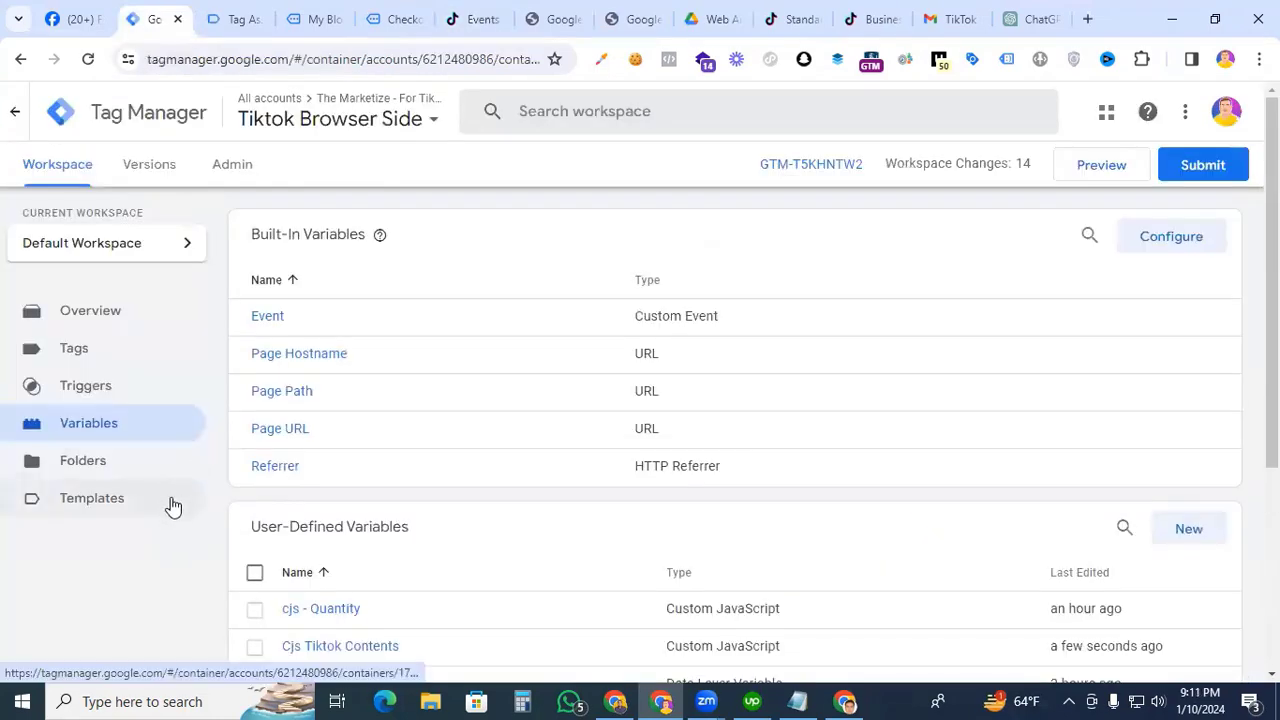
scroll(150, 480, down, 1)
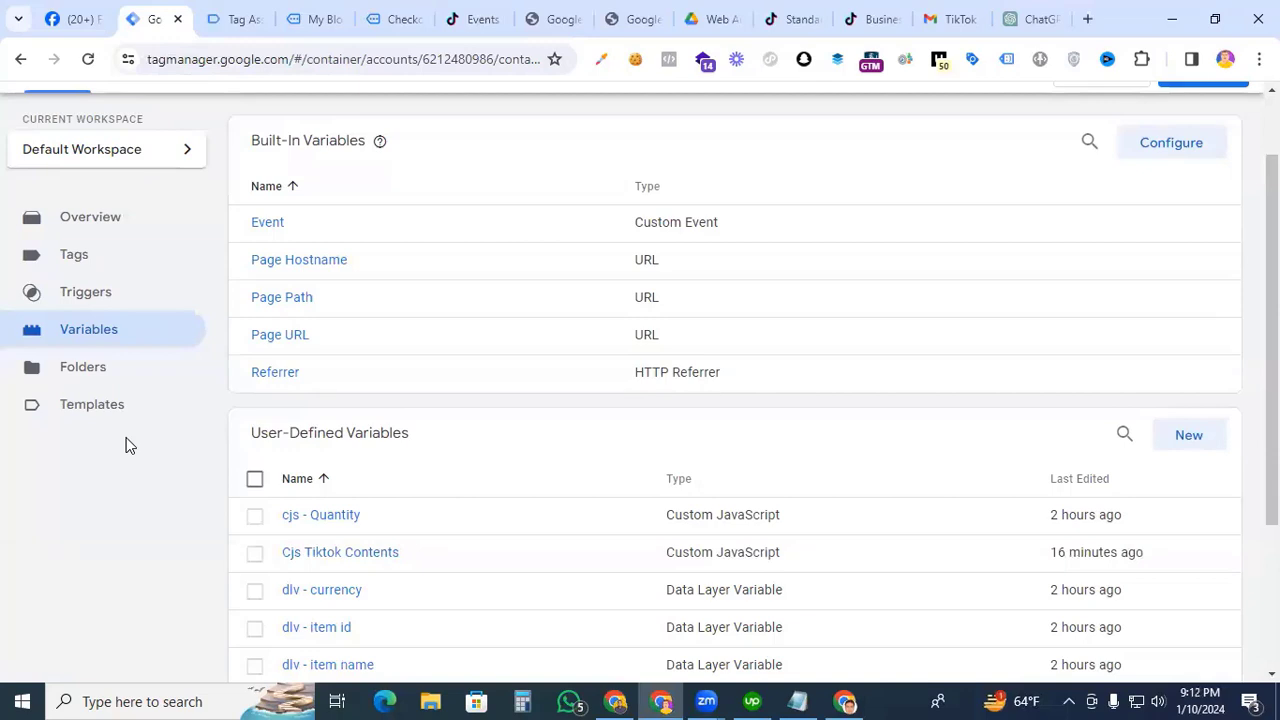
- Create a new trigger of type Custom Event in the Tag Manager workspace
click(143, 293)
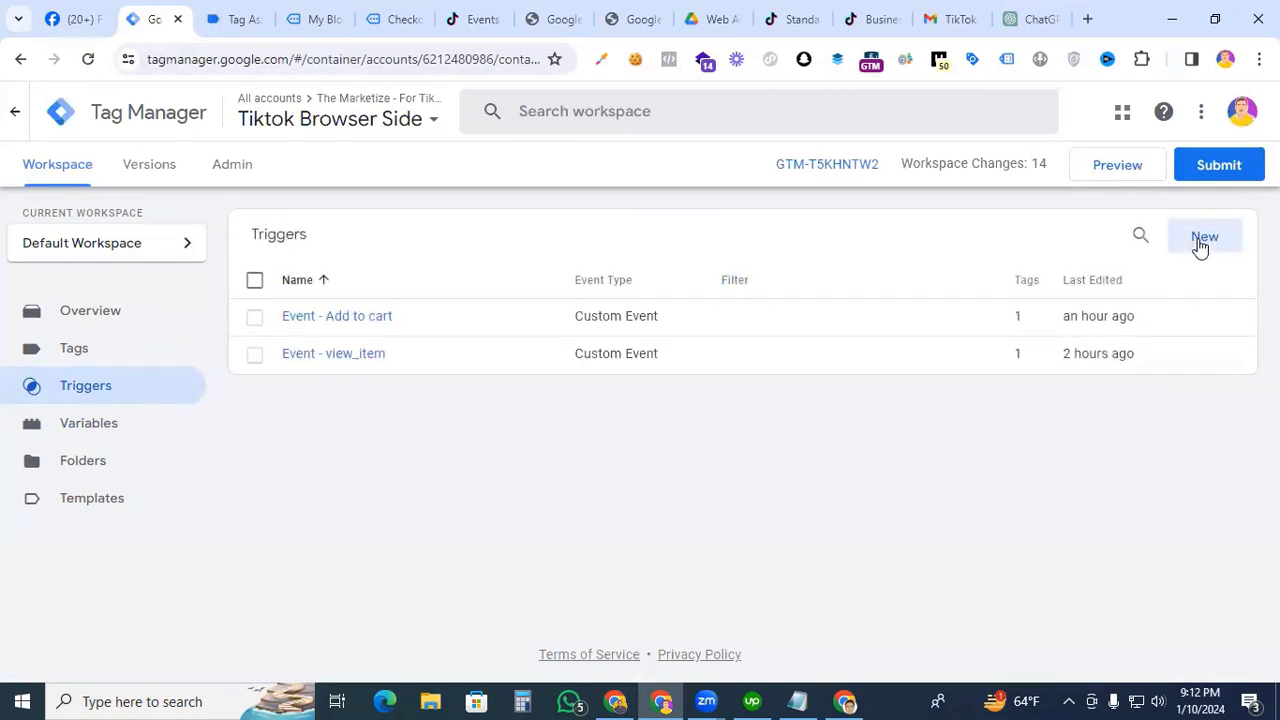
click(1203, 240)
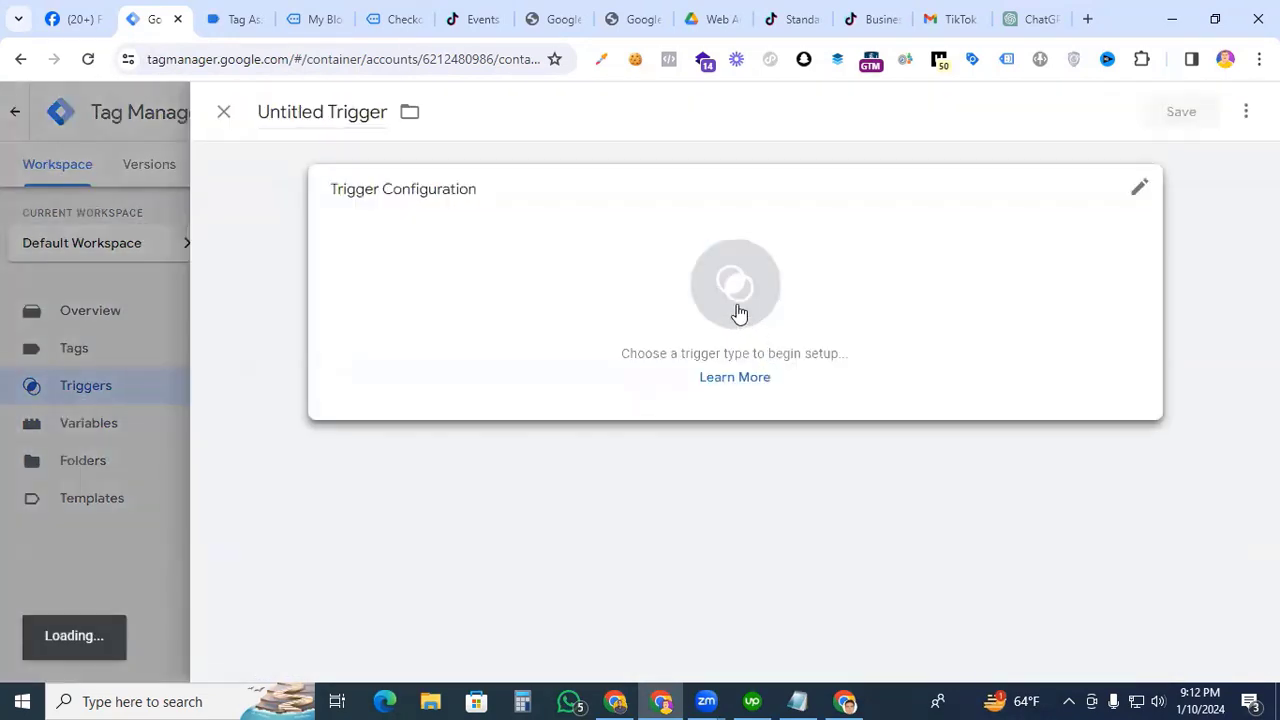
click(738, 313)
scroll(848, 514, down, 3)
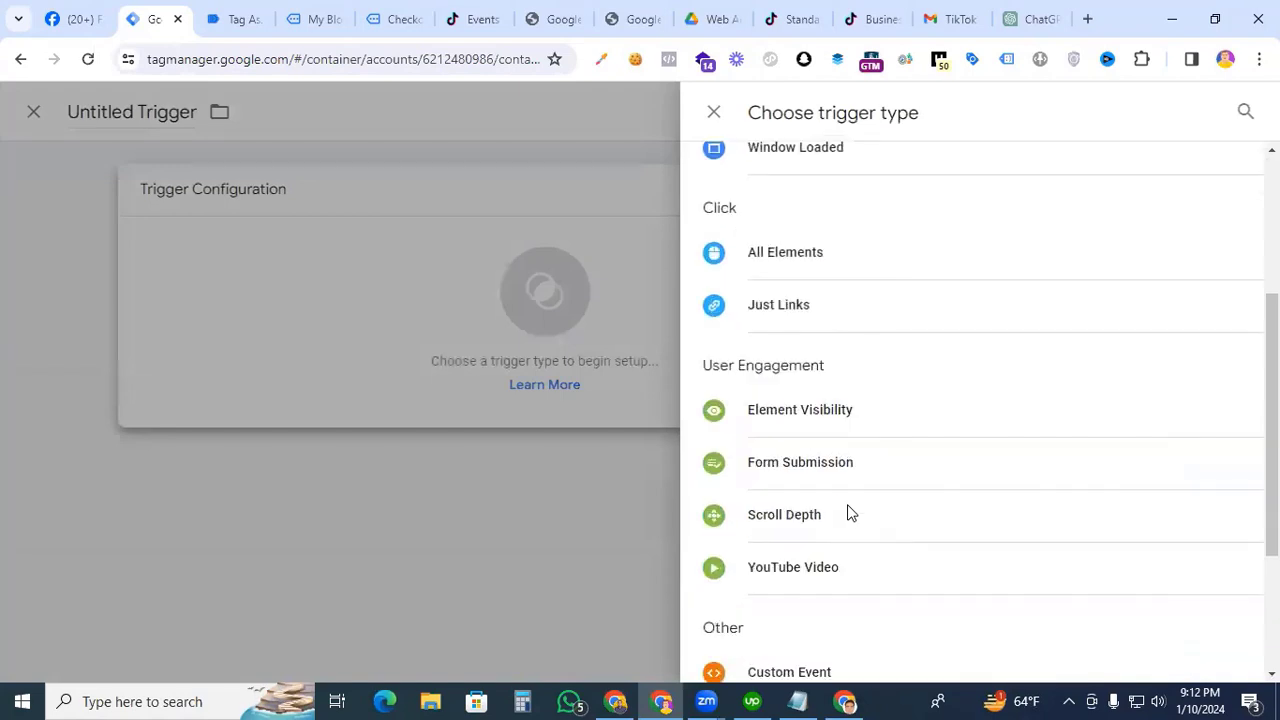
scroll(848, 514, down, 3)
click(815, 450)
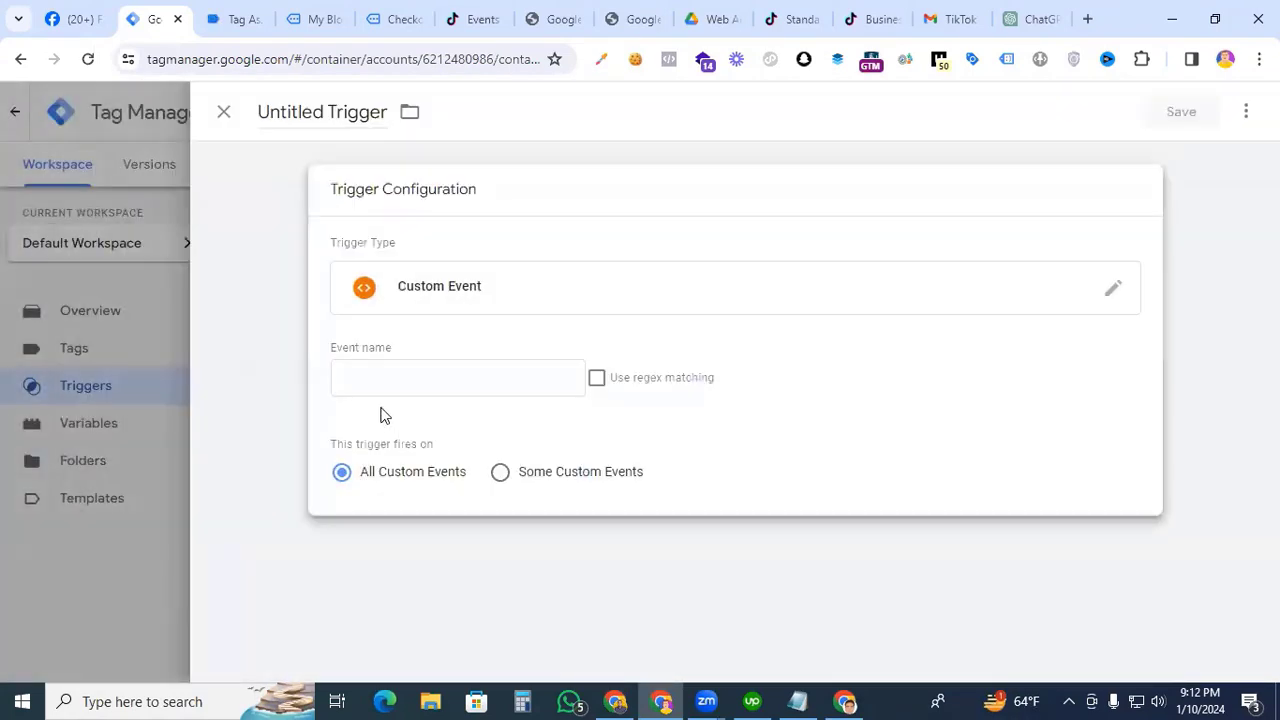
- Copy the event name begin_checkout from the Tag Assistant API call and use it as the trigger's event name
click(236, 19)
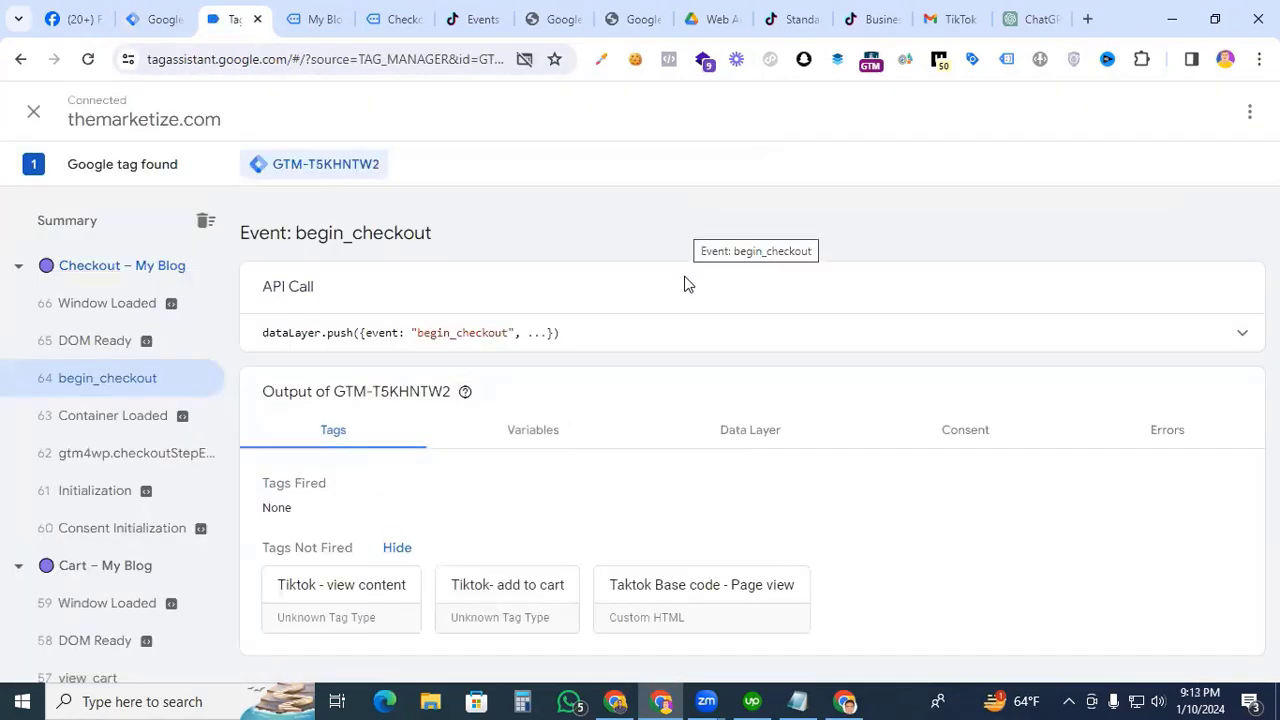
drag(417, 335, 507, 339)
key(ctrl+c)
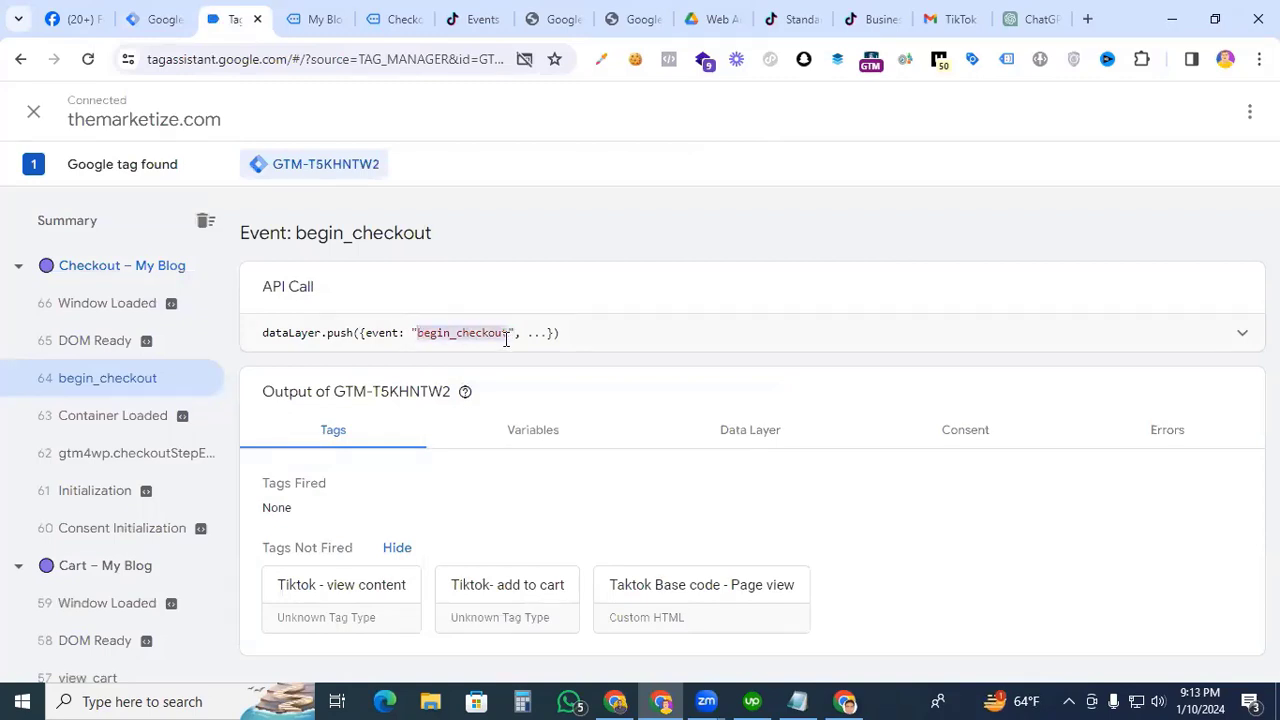
click(155, 19)
click(402, 370)
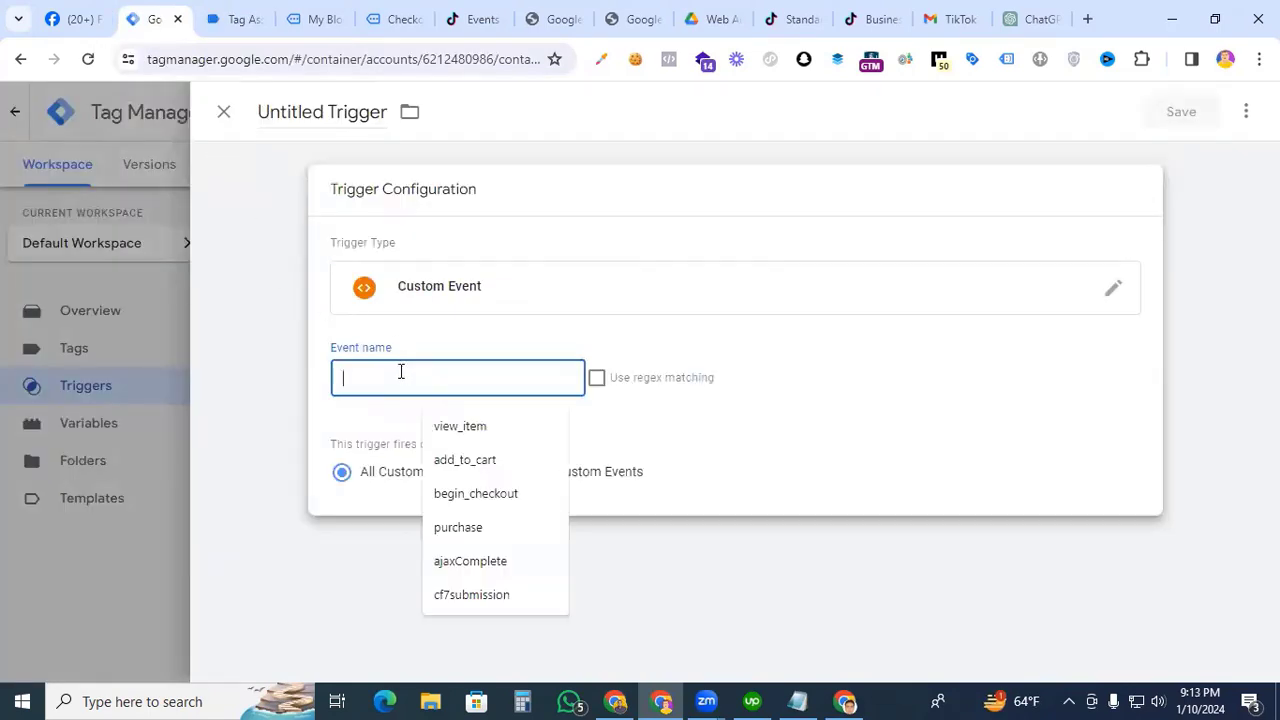
key(ctrl+v)
- Name the trigger "Event - Initial Checkout" and save it
triple_click(332, 110)
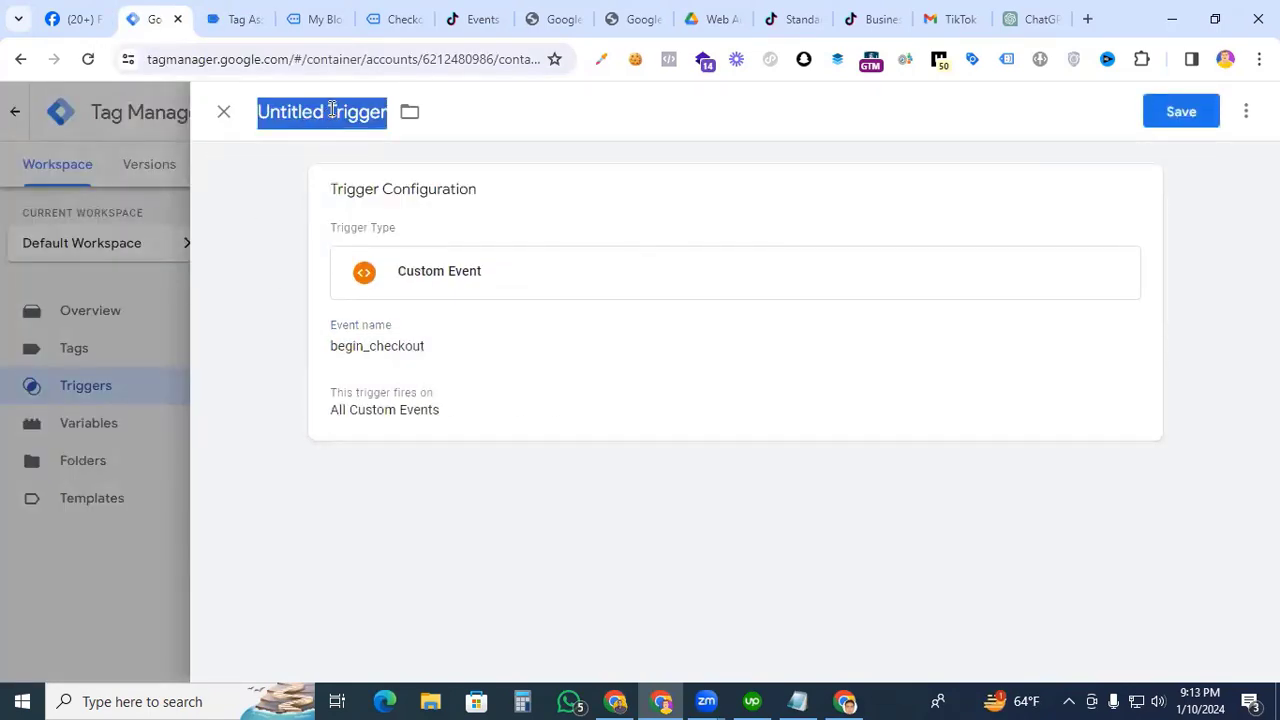
text(e)
key(BackSpace)
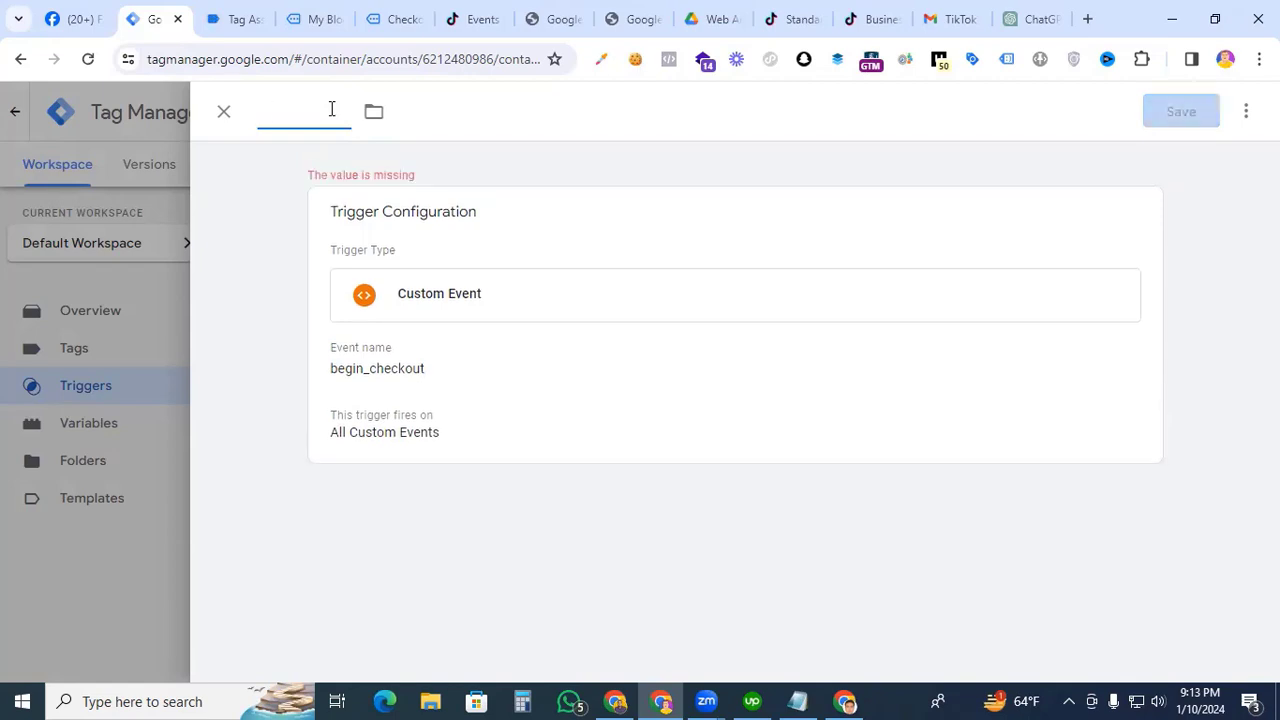
text(Event - )
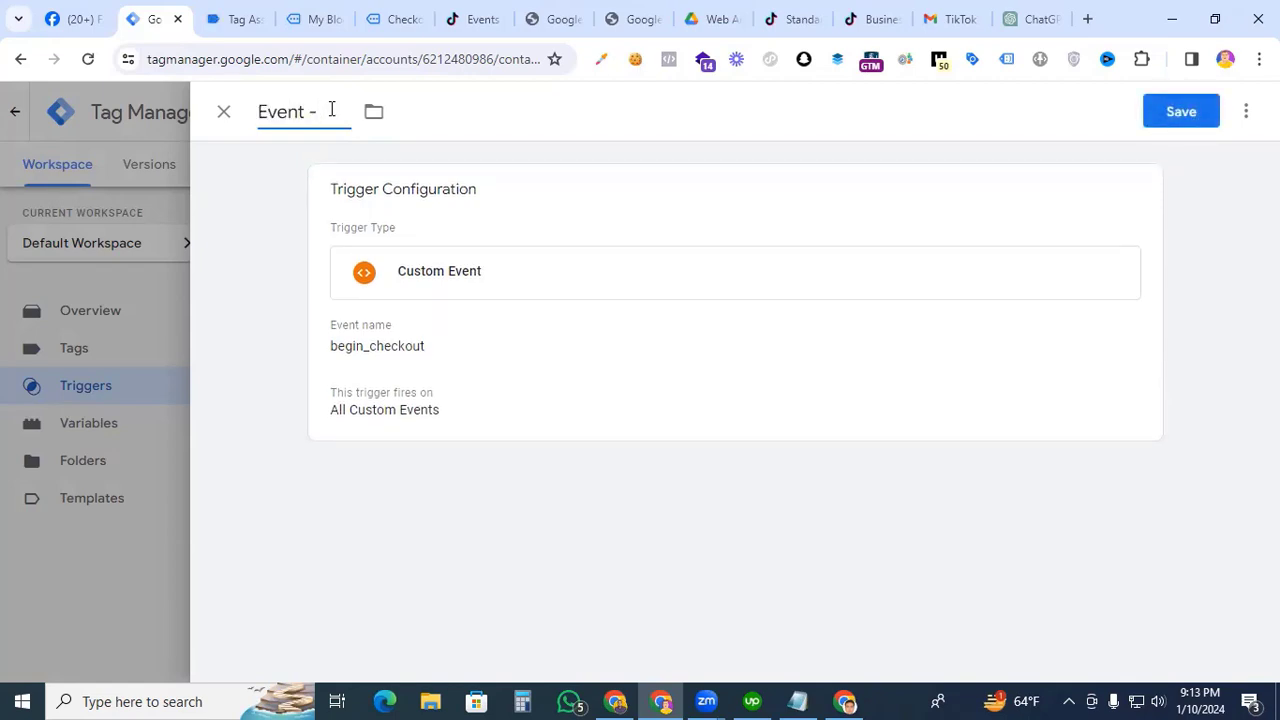
text(Initial Checkout)
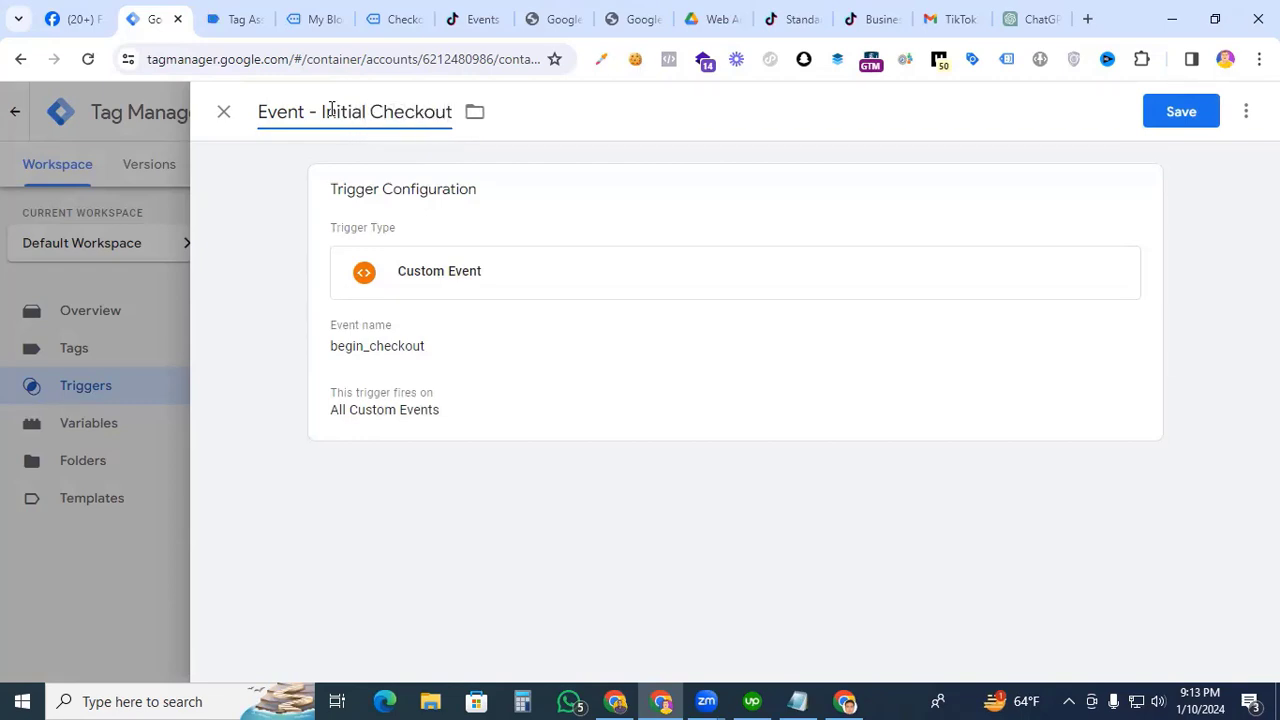
click(1180, 111)
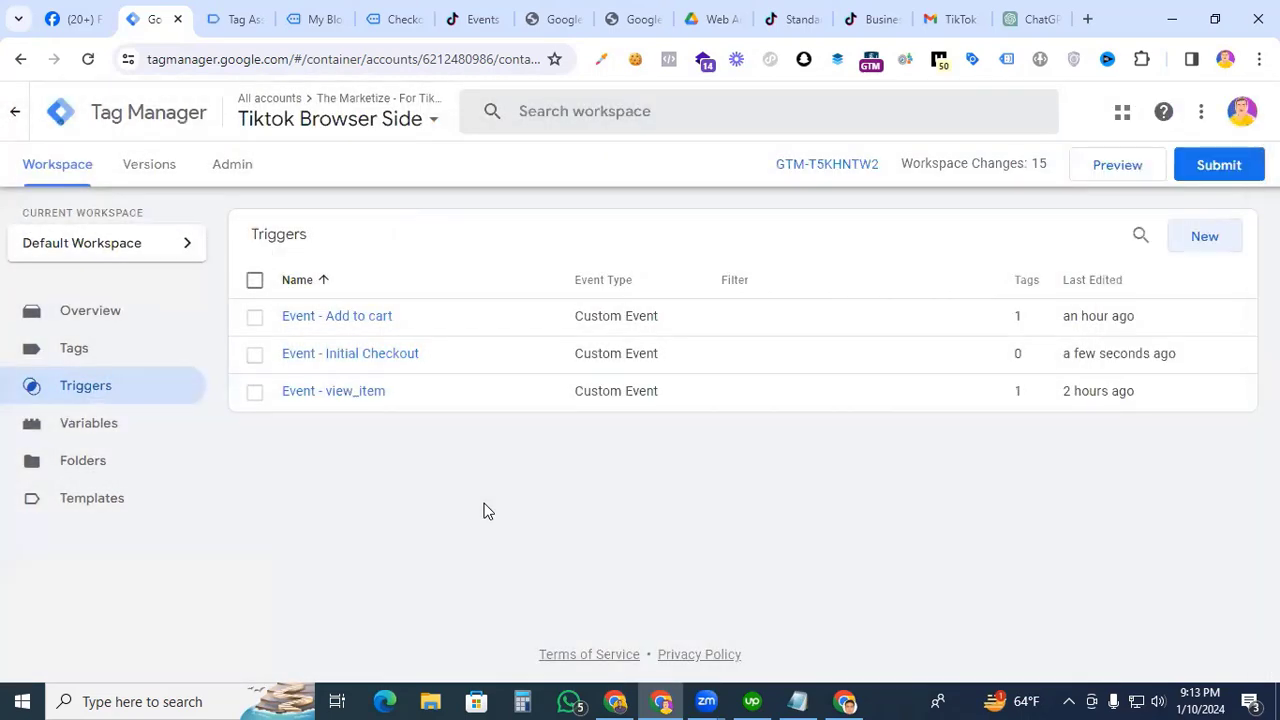
- Create a new tag using the TikTok Pixel tag type
click(114, 357)
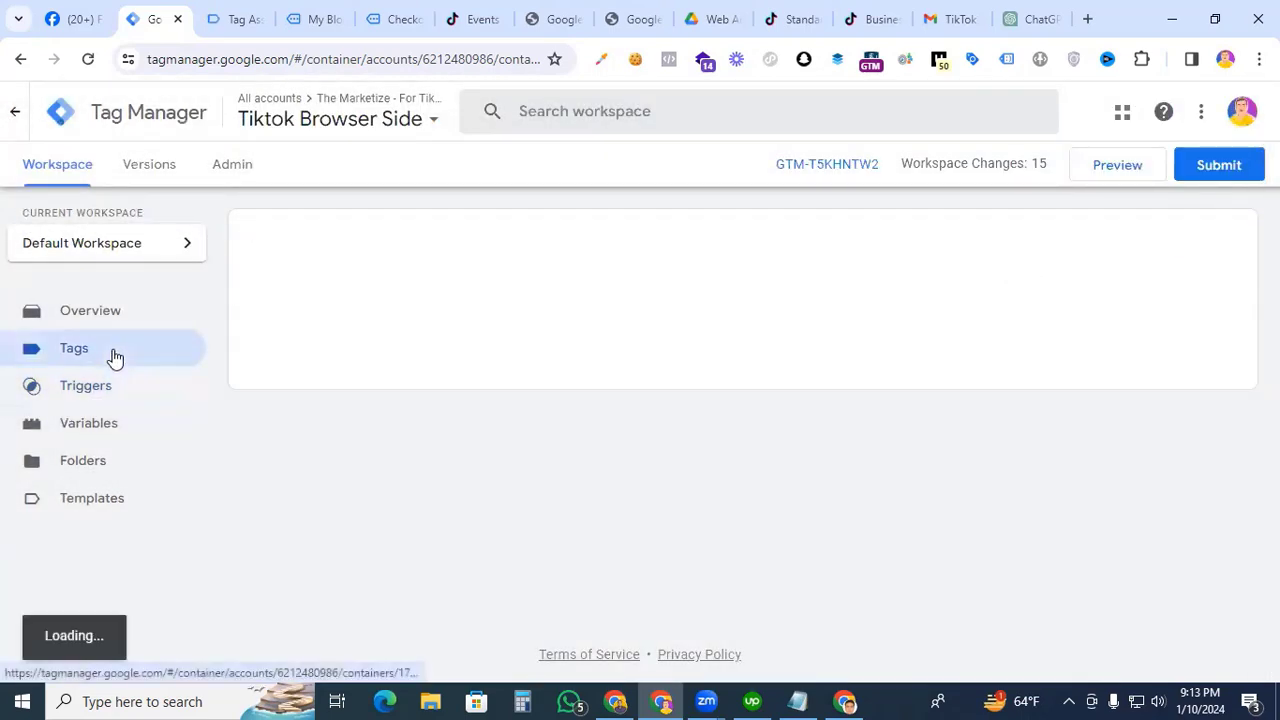
click(1206, 240)
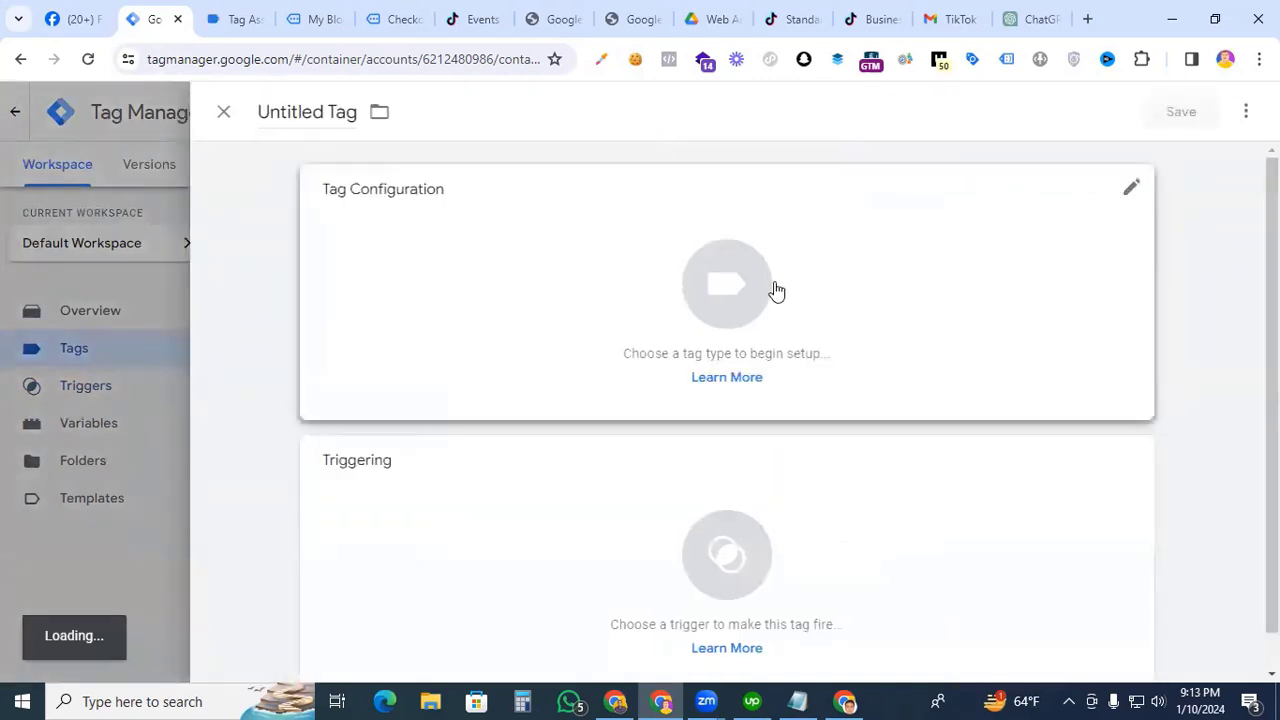
click(745, 282)
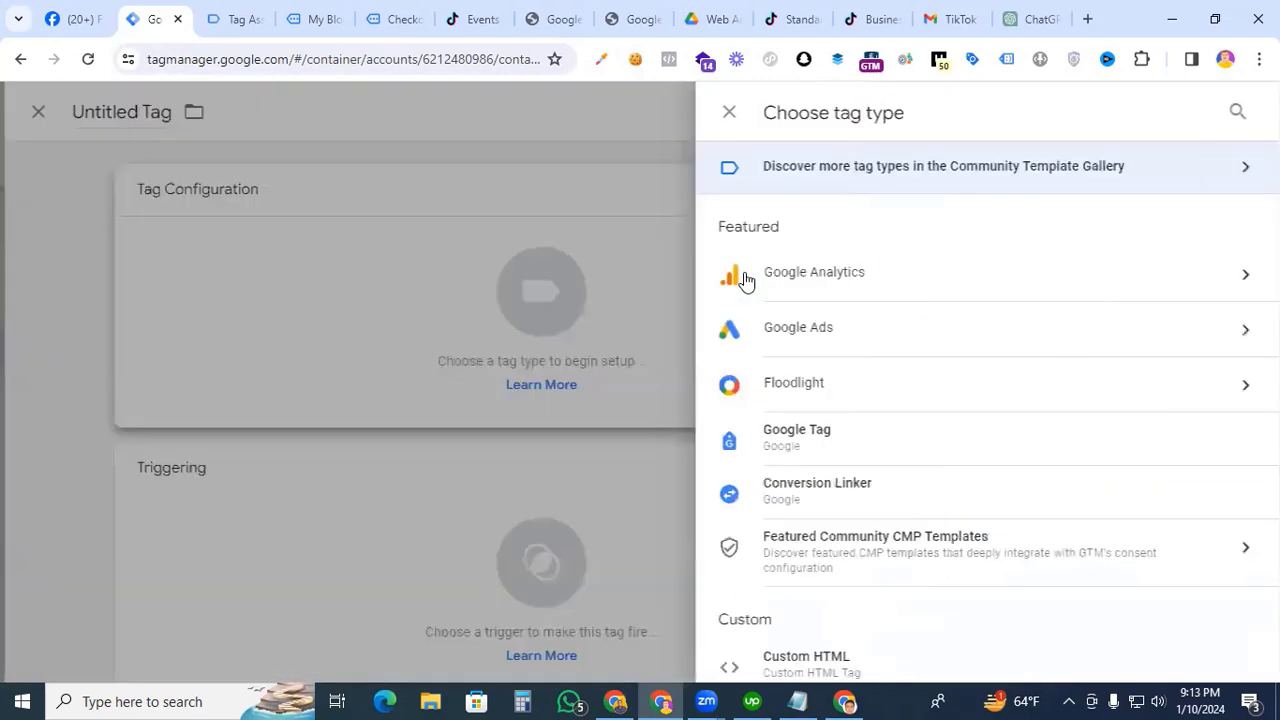
scroll(905, 400, down, 1)
scroll(905, 400, down, 2)
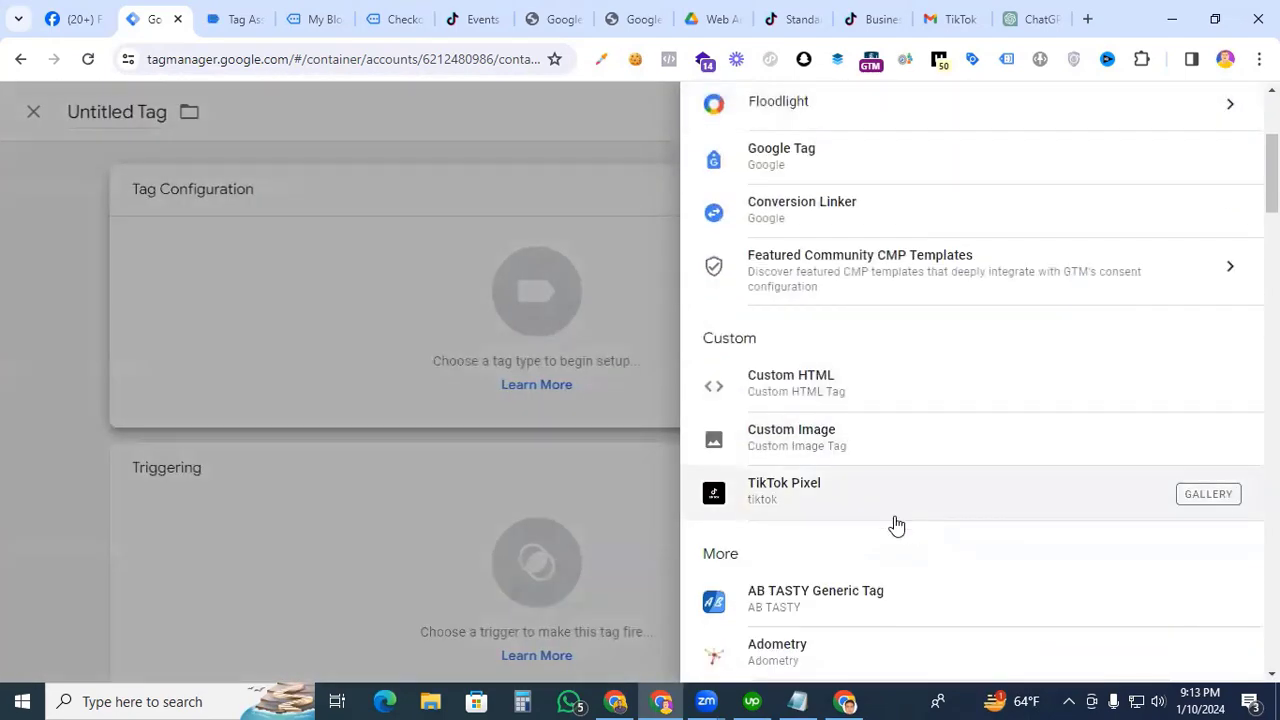
click(894, 516)
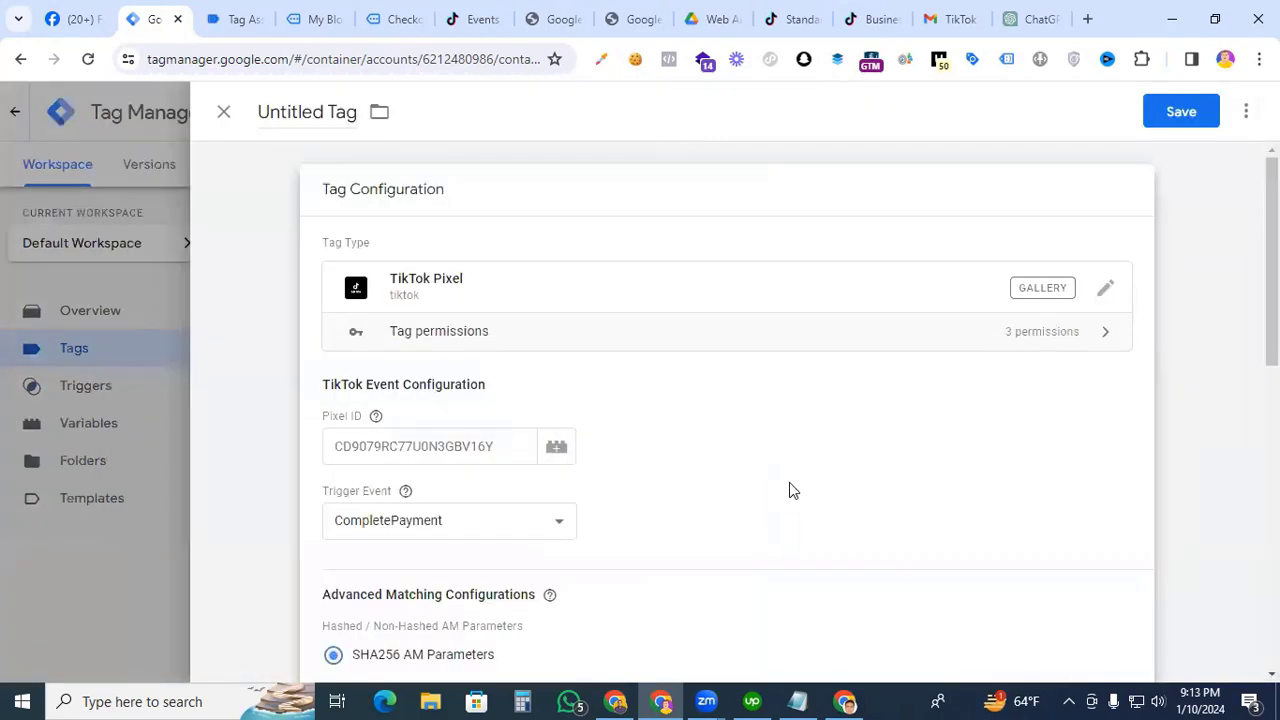
- Copy the pixel ID from TikTok Ads Manager and enter it as the new tag's Pixel ID
scroll(350, 418, down, 1)
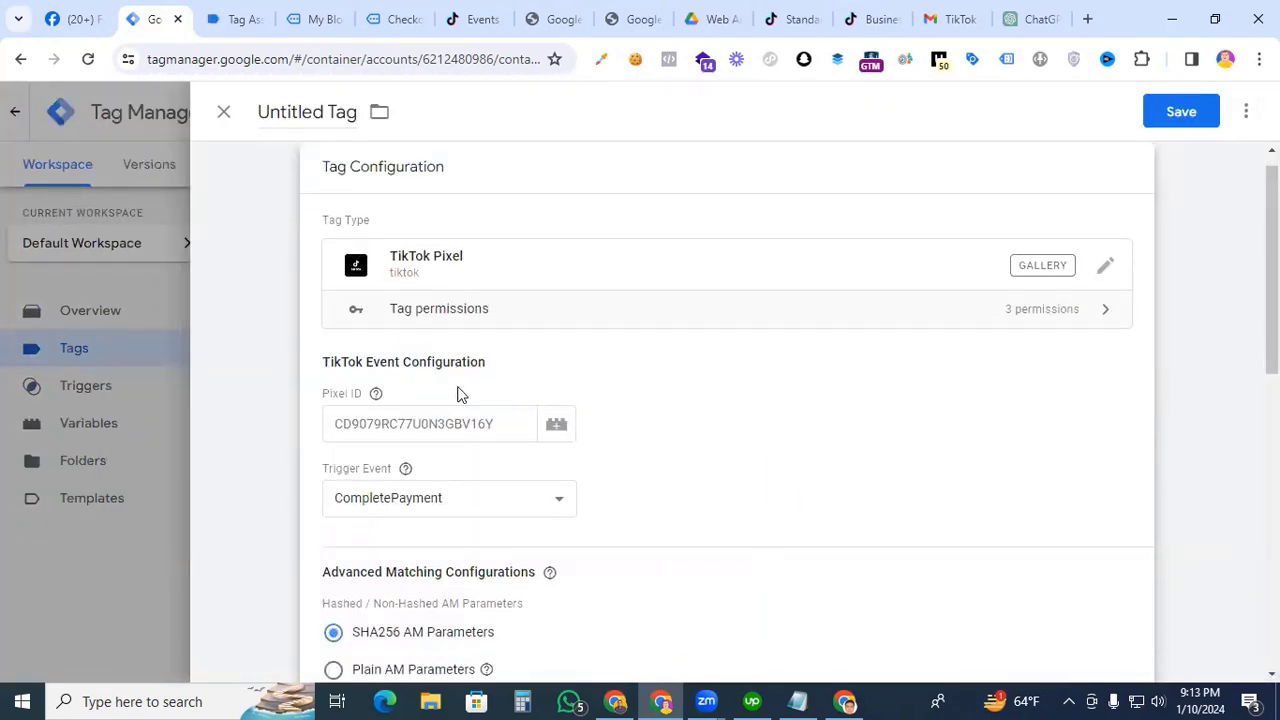
click(470, 19)
drag(220, 262, 55, 262)
key(ctrl+c)
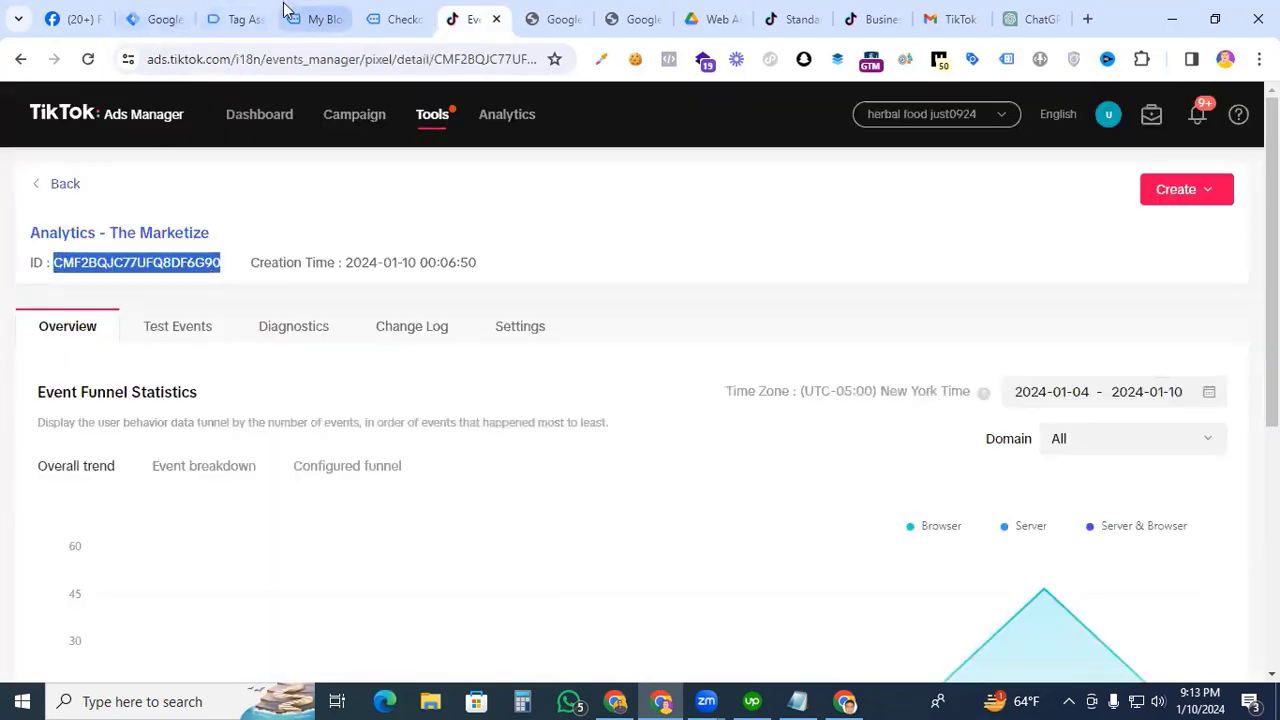
click(148, 20)
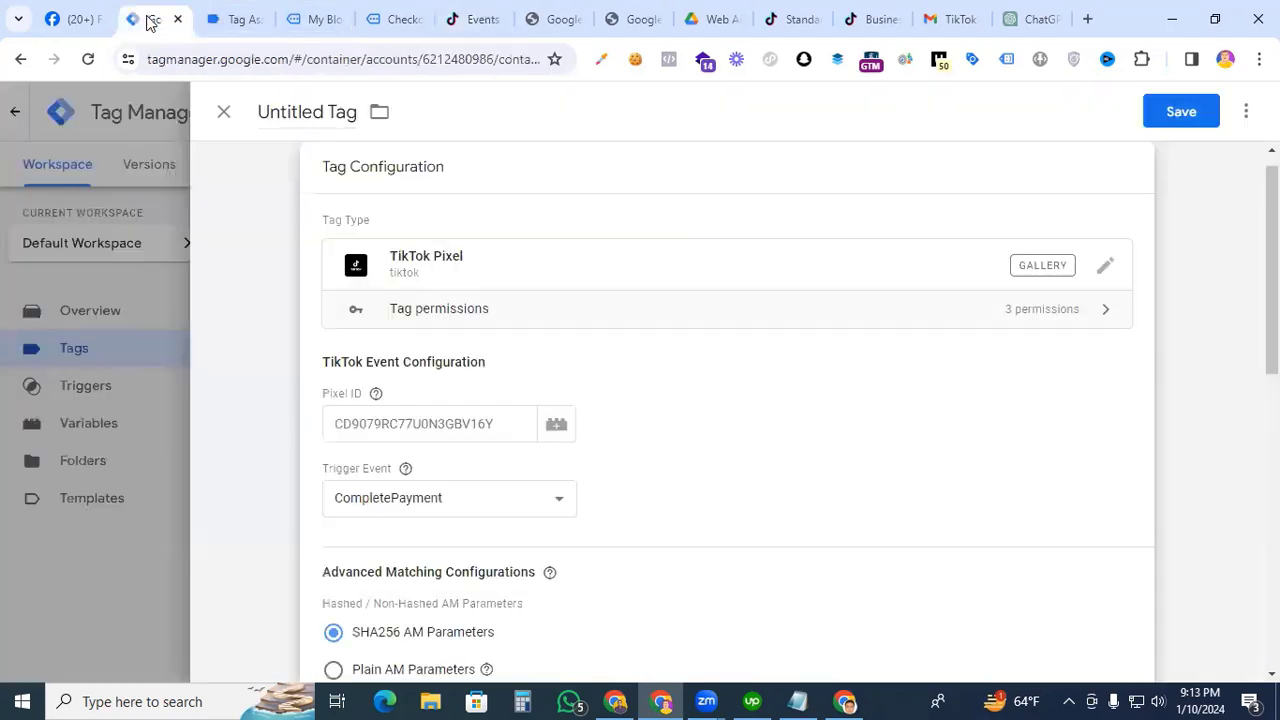
double_click(397, 423)
key(ctrl+v)
click(641, 433)
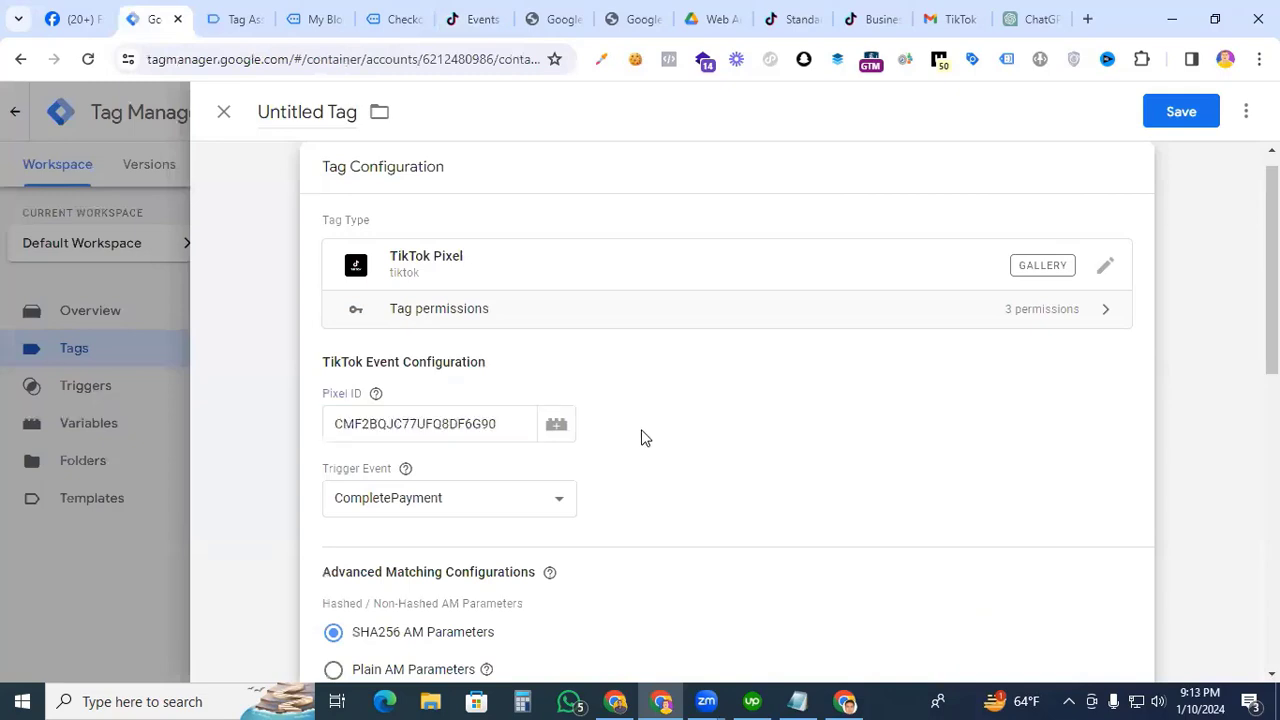
- Set the tag's trigger event to InitiateCheckout and choose Multiple Contents under Object Properties
click(505, 509)
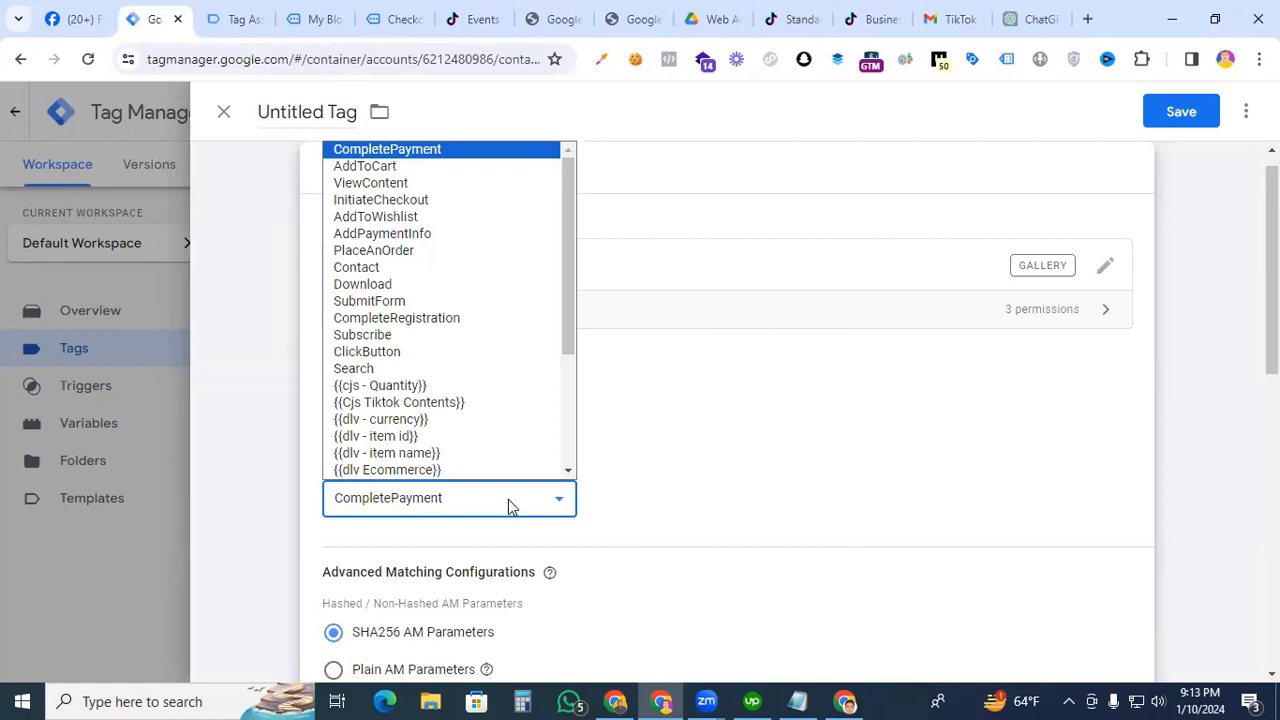
click(440, 200)
scroll(656, 464, down, 2)
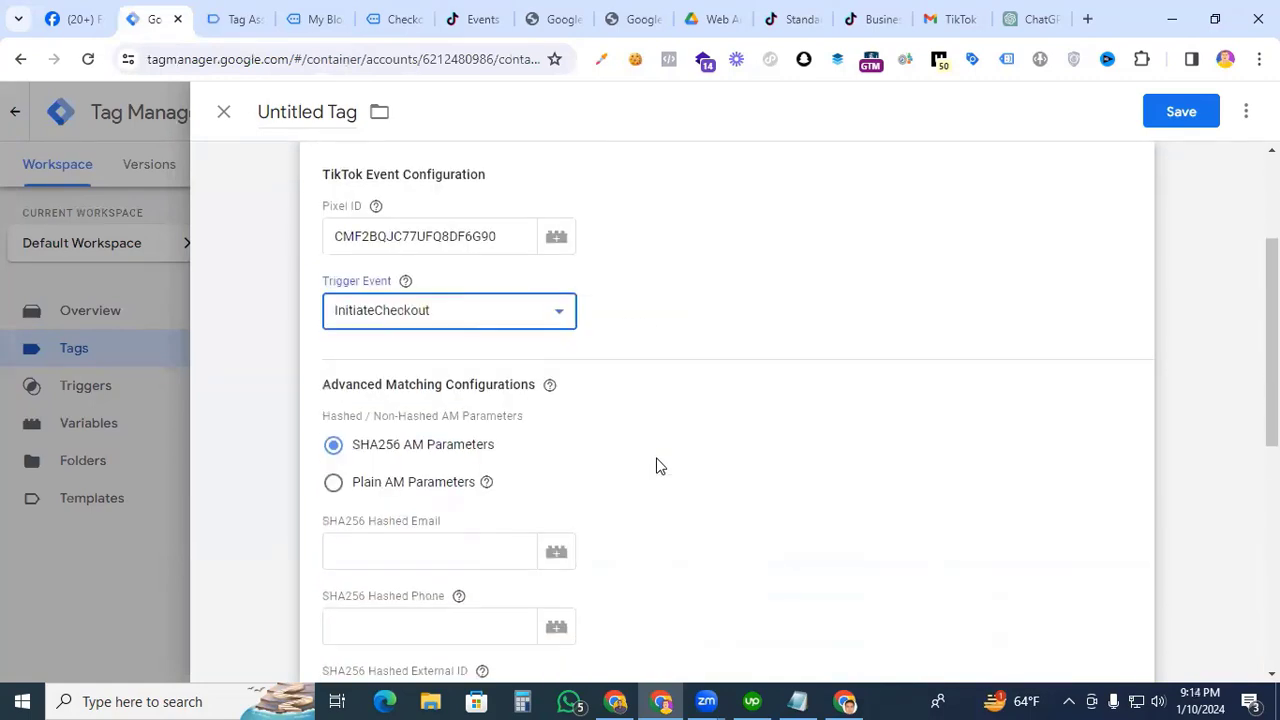
scroll(656, 466, down, 5)
click(334, 303)
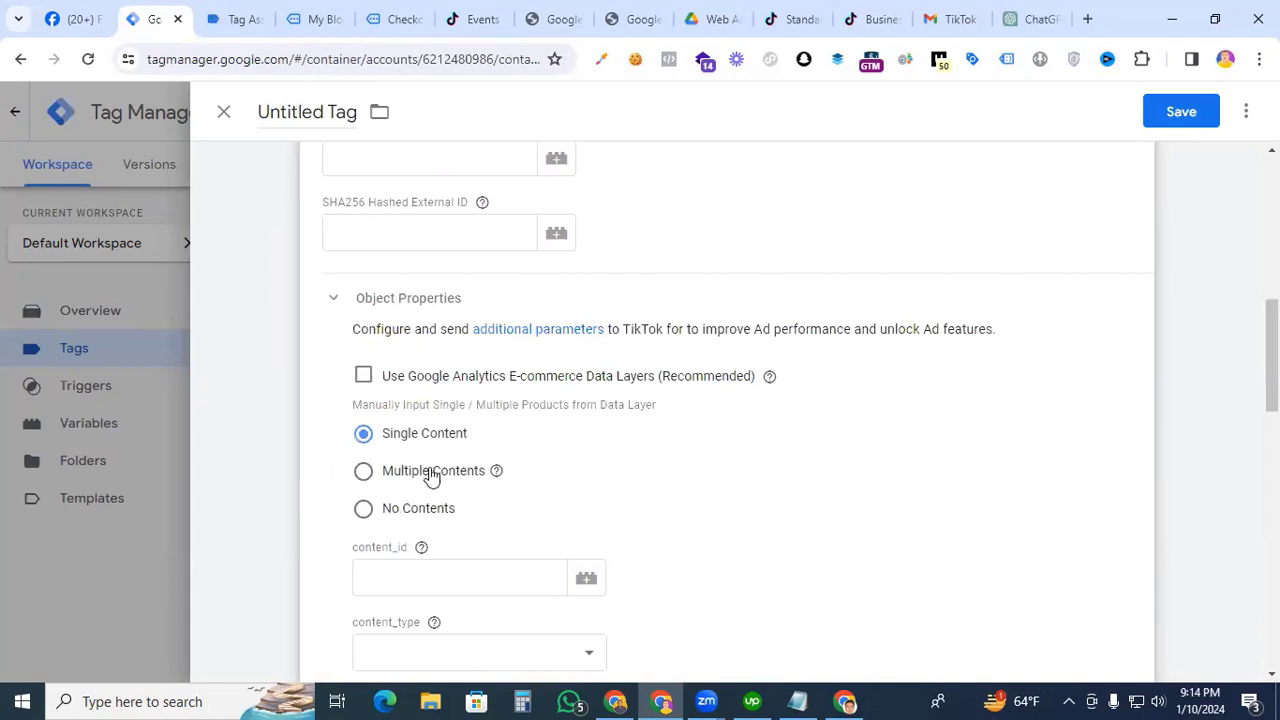
click(364, 474)
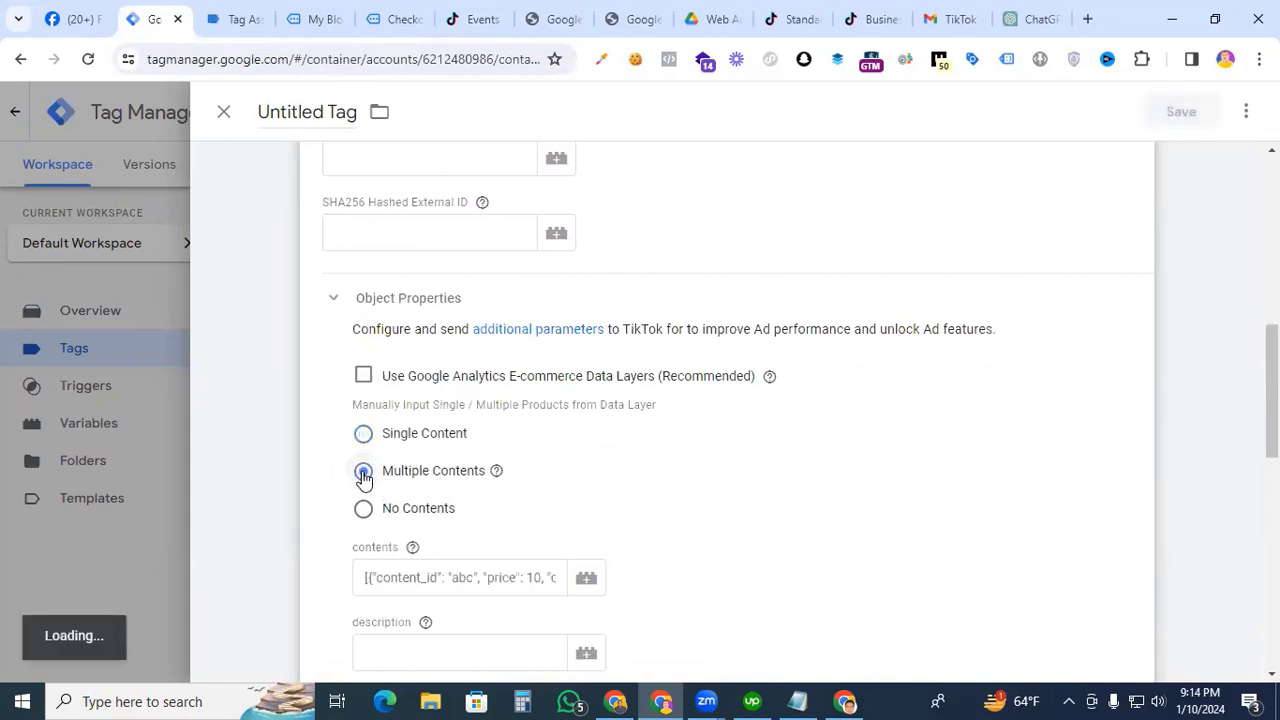
- Set the contents property to the {{Cjs Tiktok Contents}} variable
scroll(520, 485, down, 1)
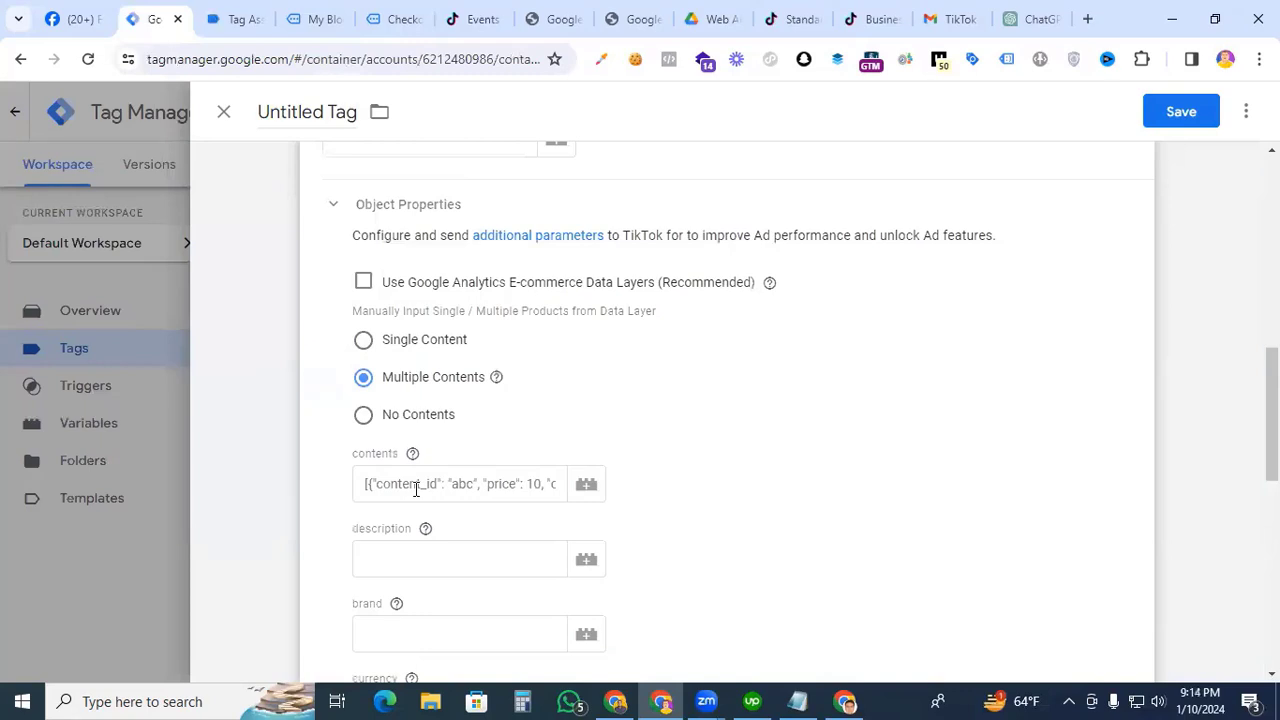
triple_click(416, 487)
text({{cj)
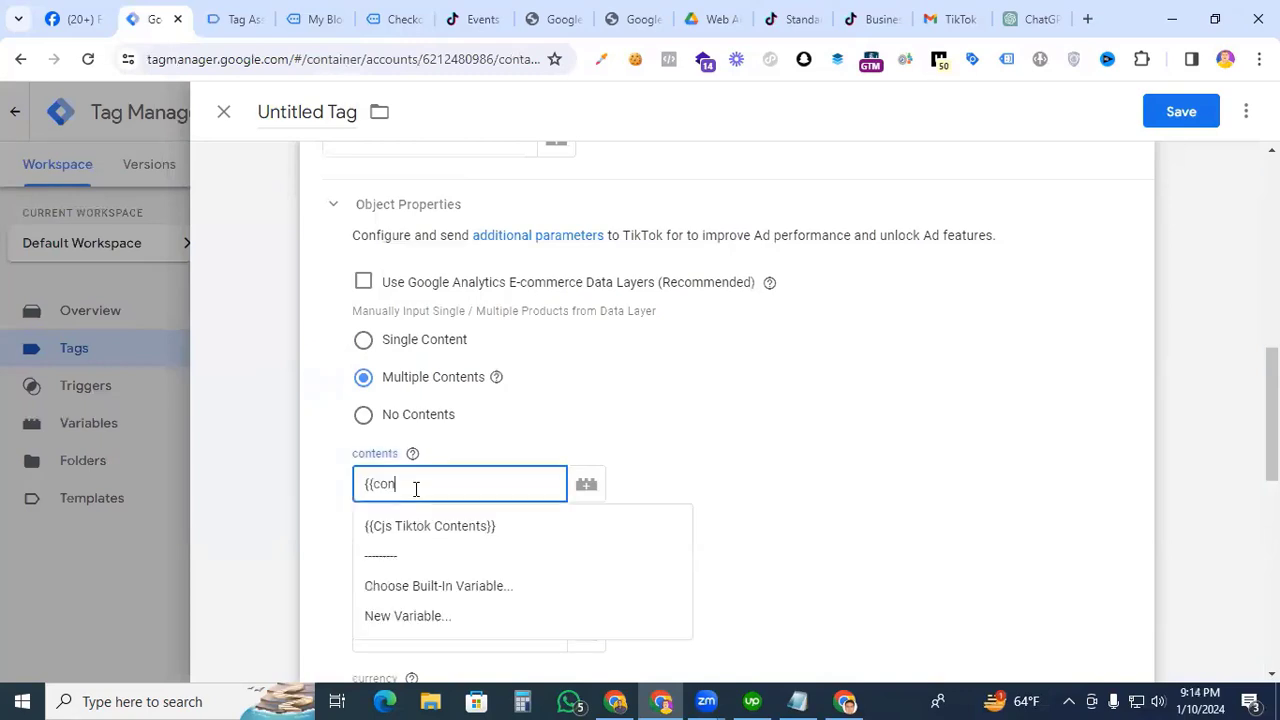
click(423, 526)
- Set the currency property to {{dlv - currency}} and the value property to {{dlv value}}
scroll(360, 490, down, 3)
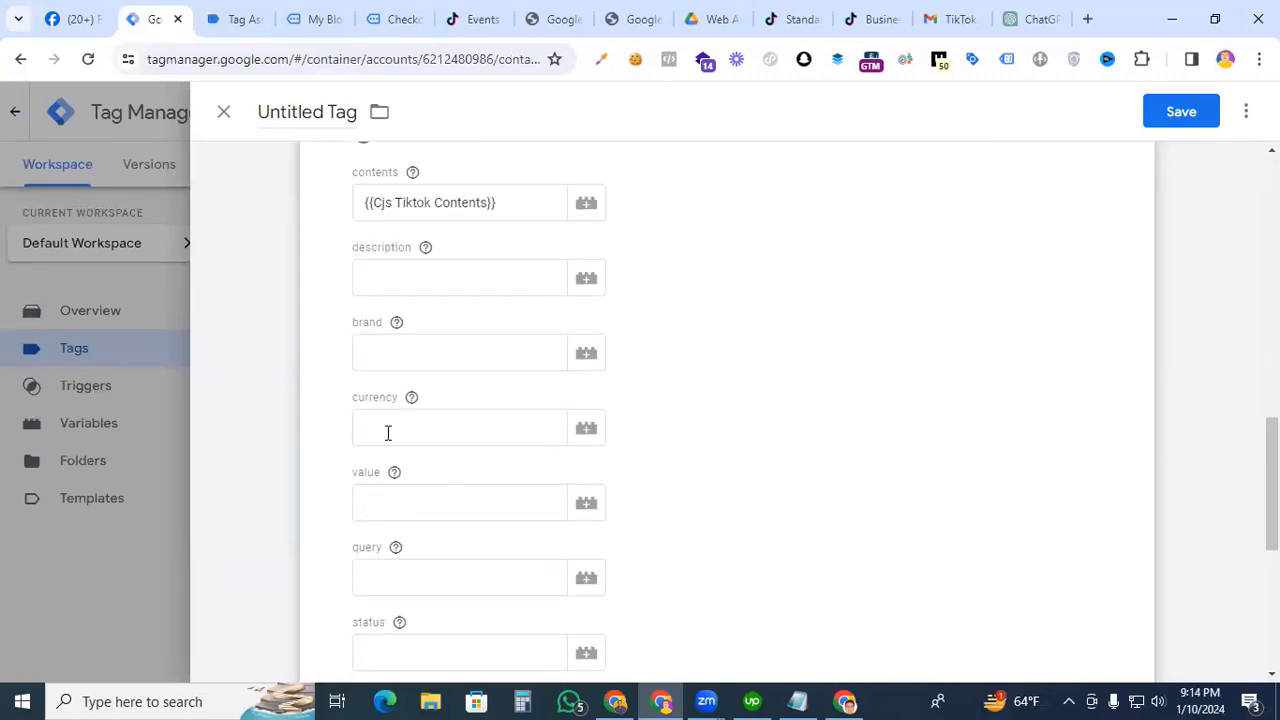
click(388, 432)
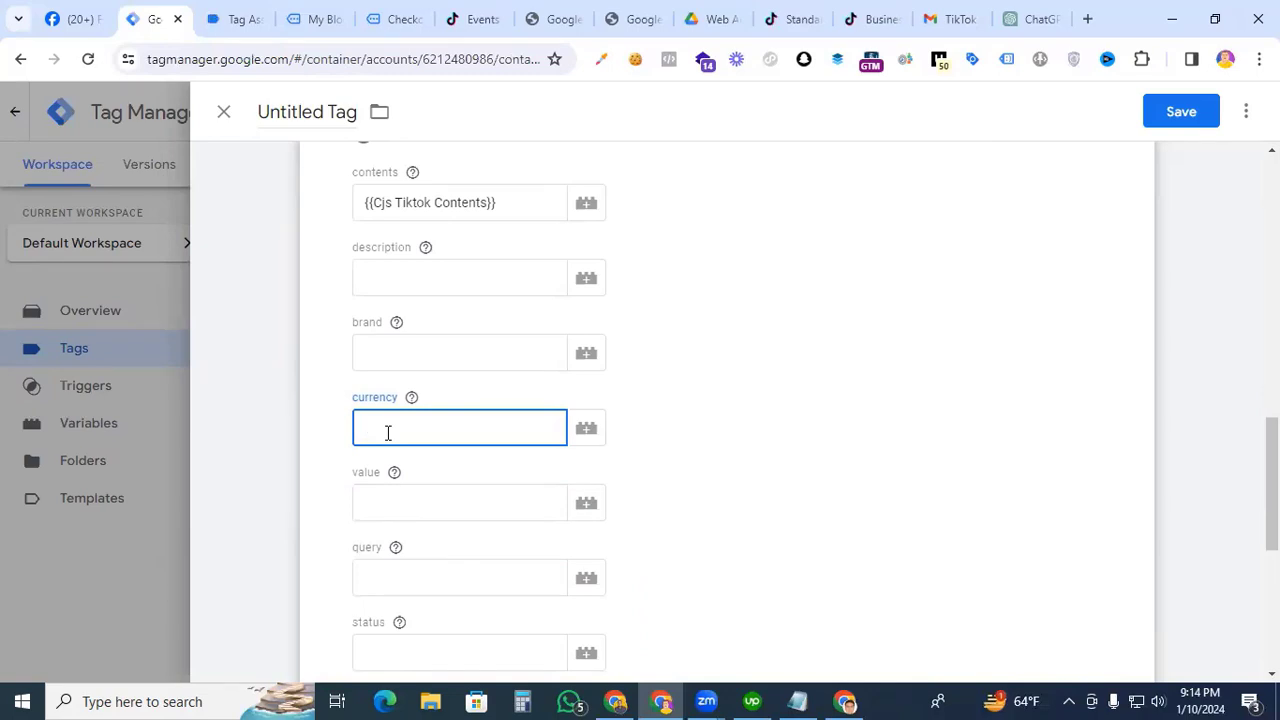
text({{cu)
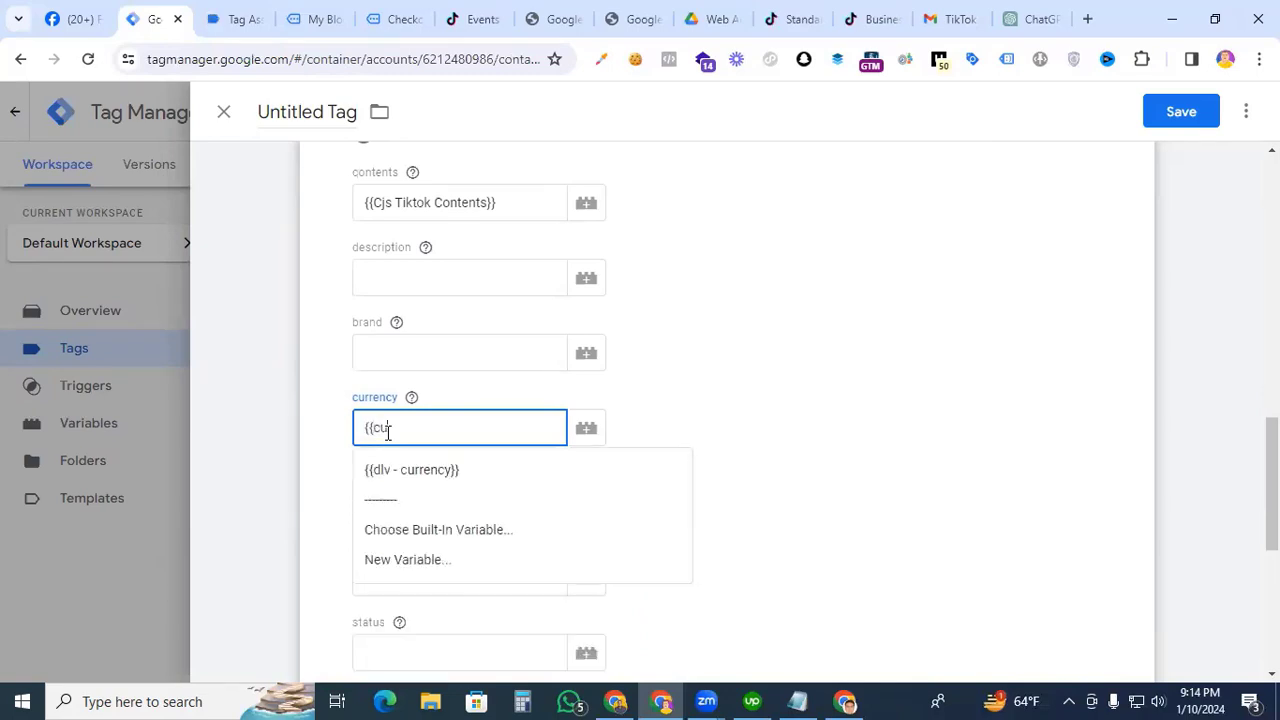
click(409, 469)
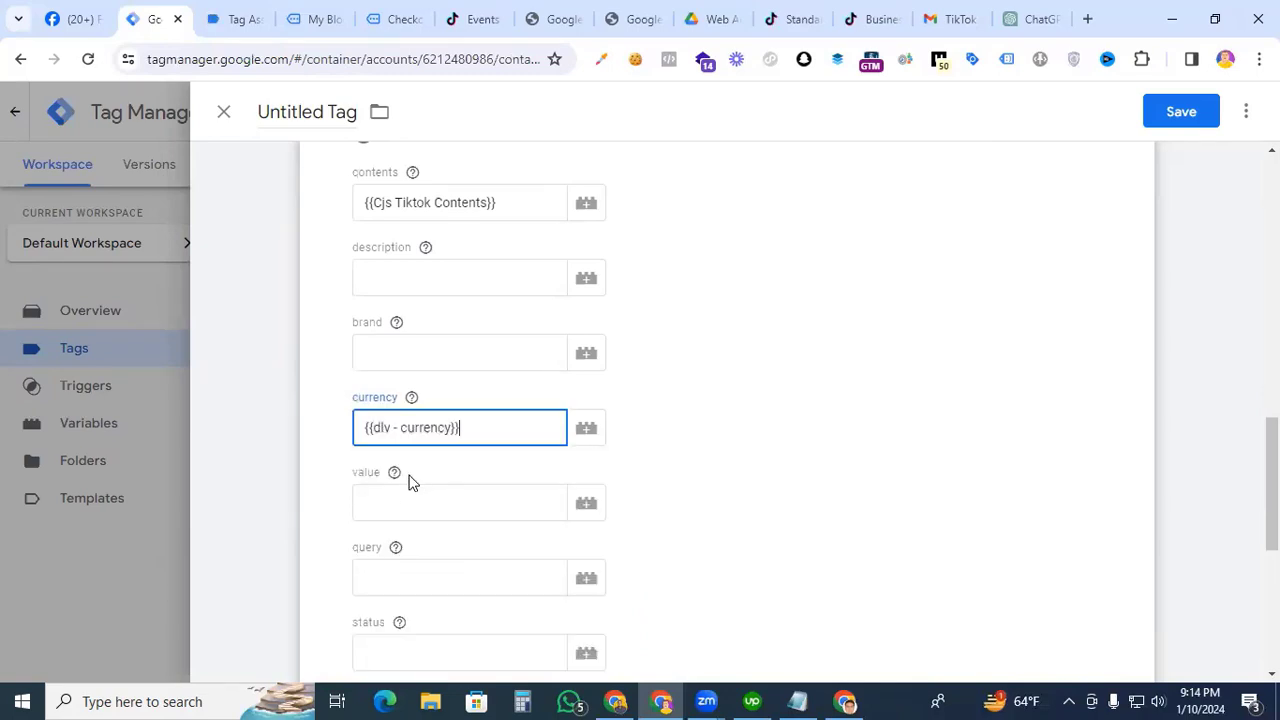
click(410, 510)
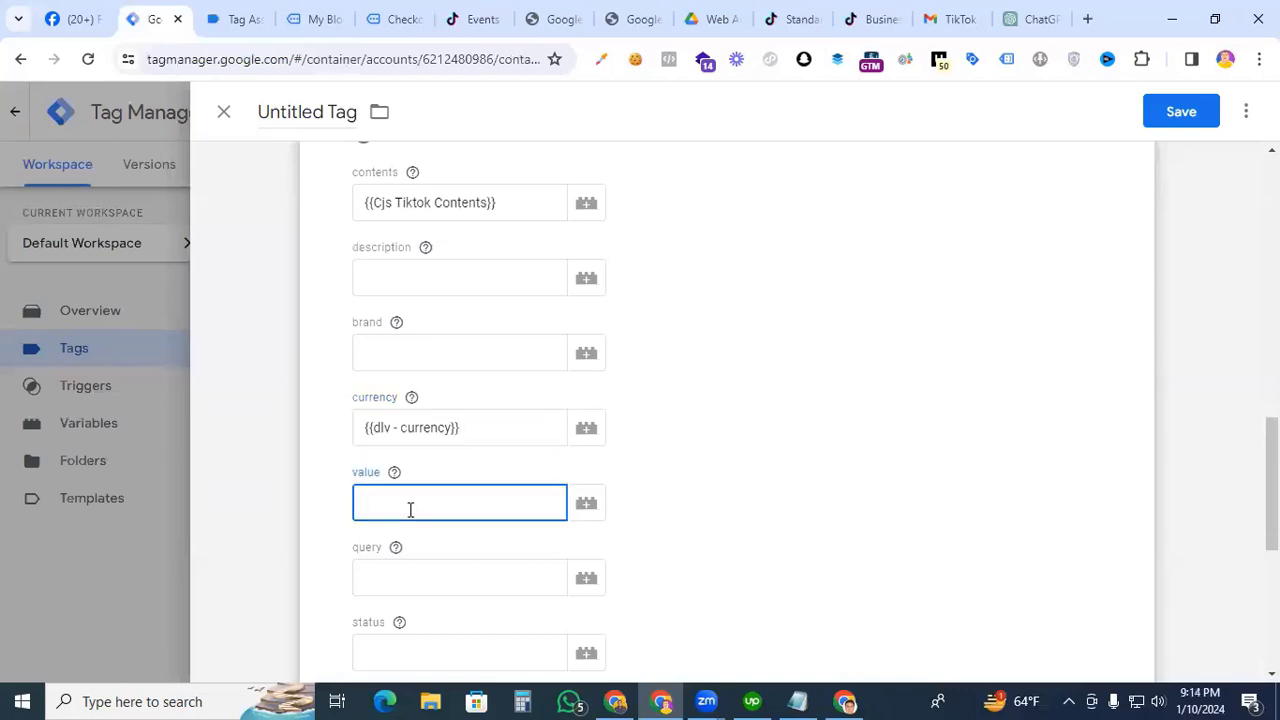
text({{va)
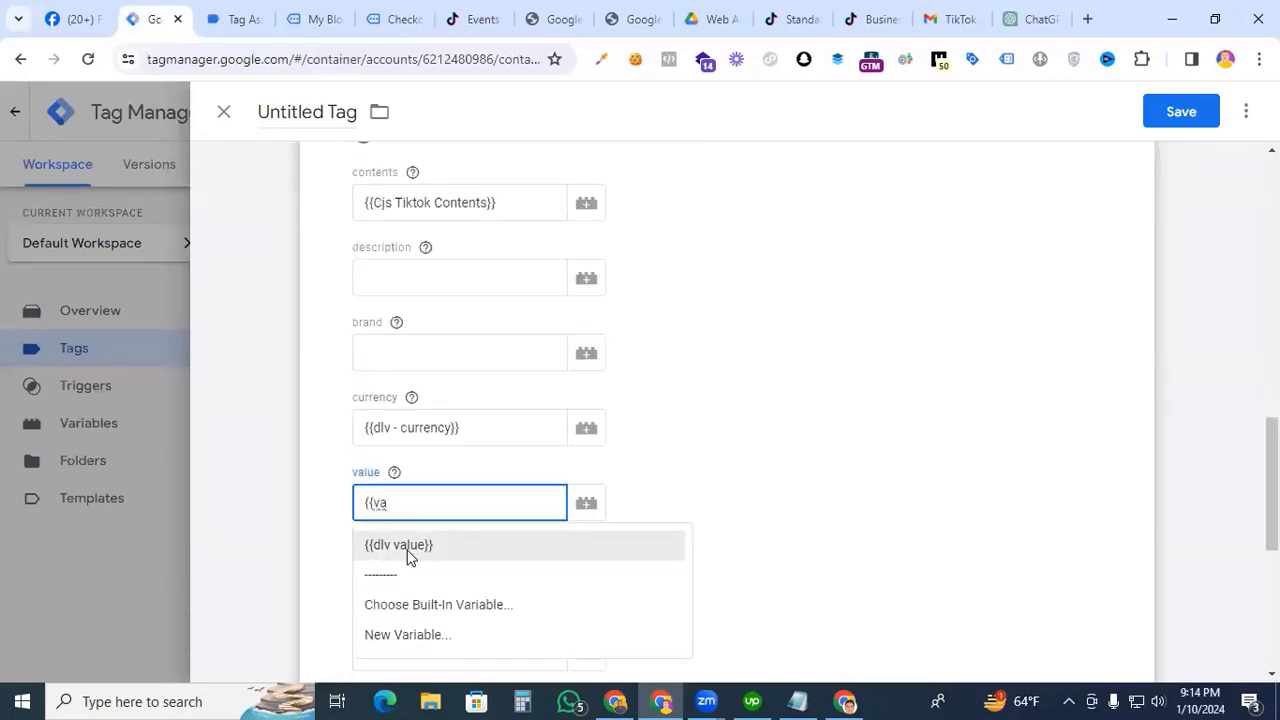
click(405, 552)
- Attach the Event - Initial Checkout trigger to the tag
scroll(683, 306, up, 1)
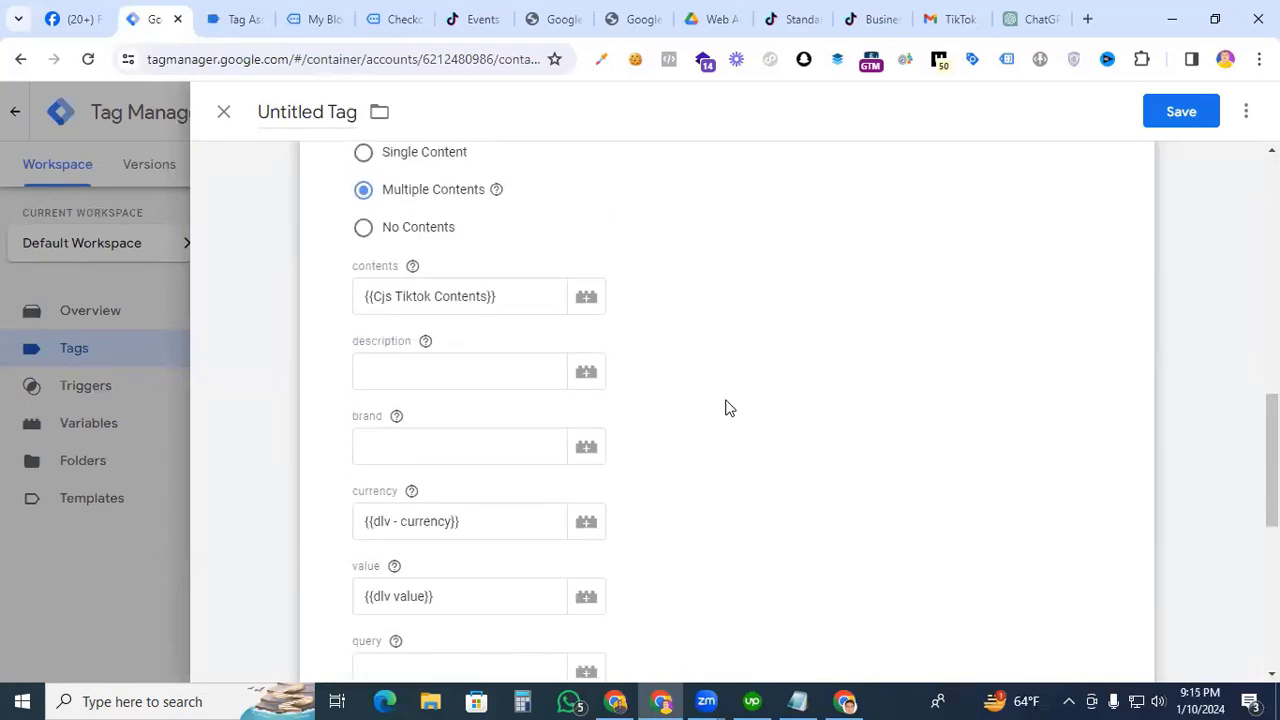
scroll(726, 407, down, 6)
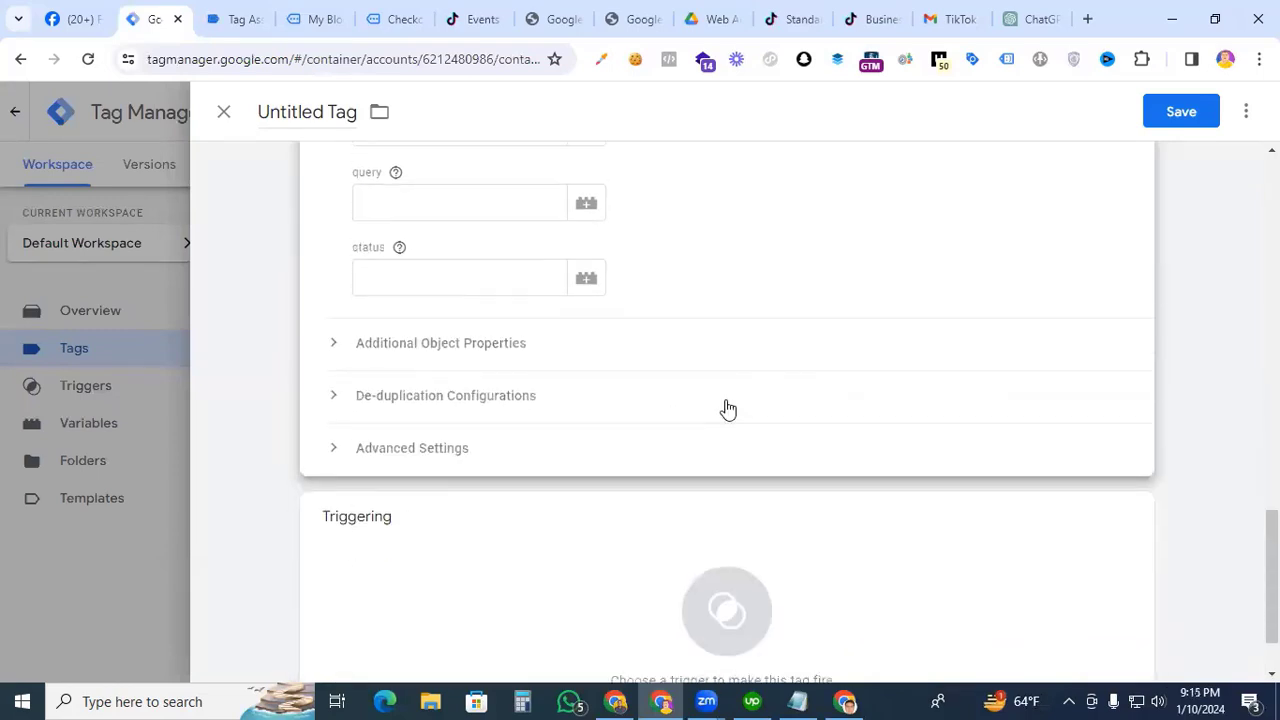
click(727, 528)
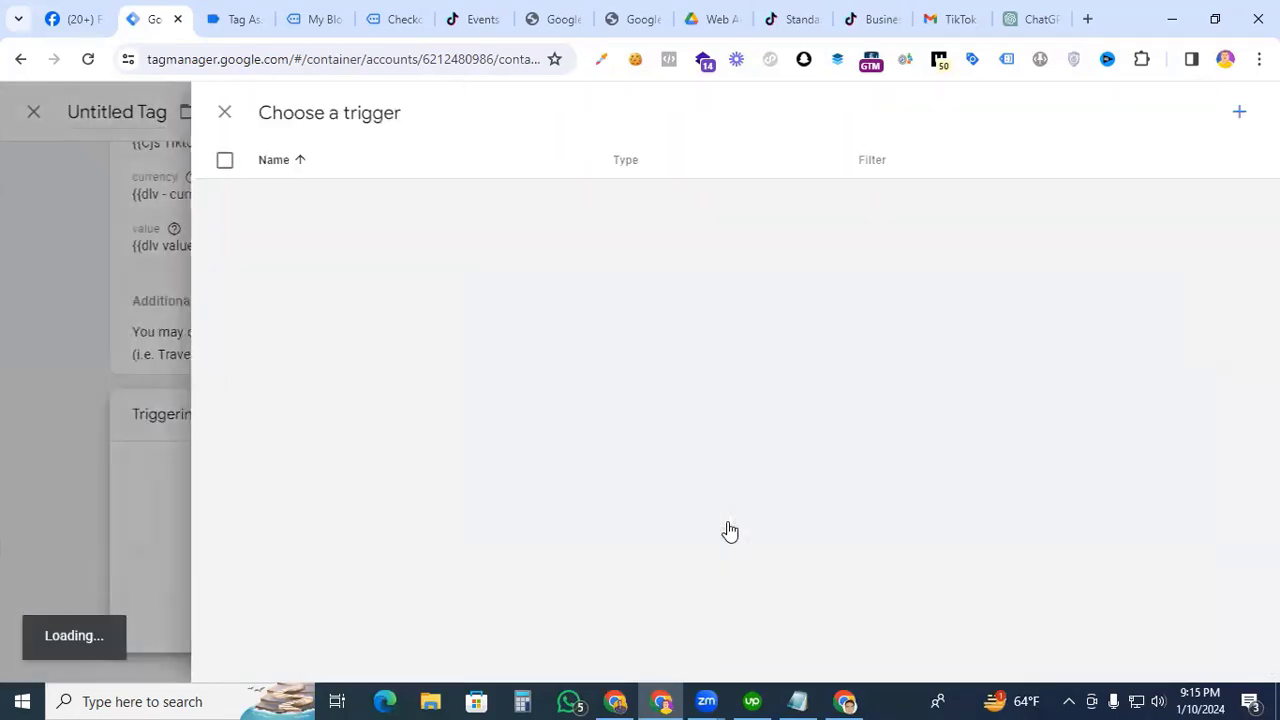
click(308, 316)
- Name the tag "Tiktok initial Chekout" and save it
scroll(554, 543, up, 5)
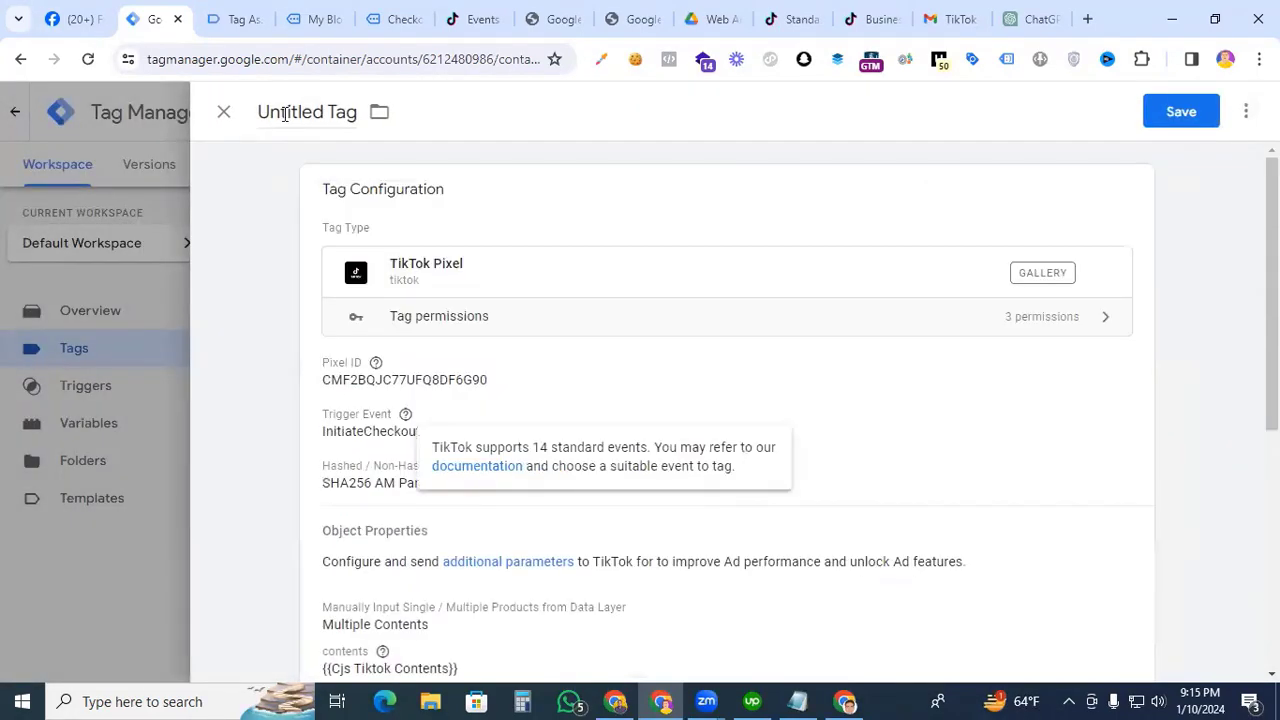
click(285, 113)
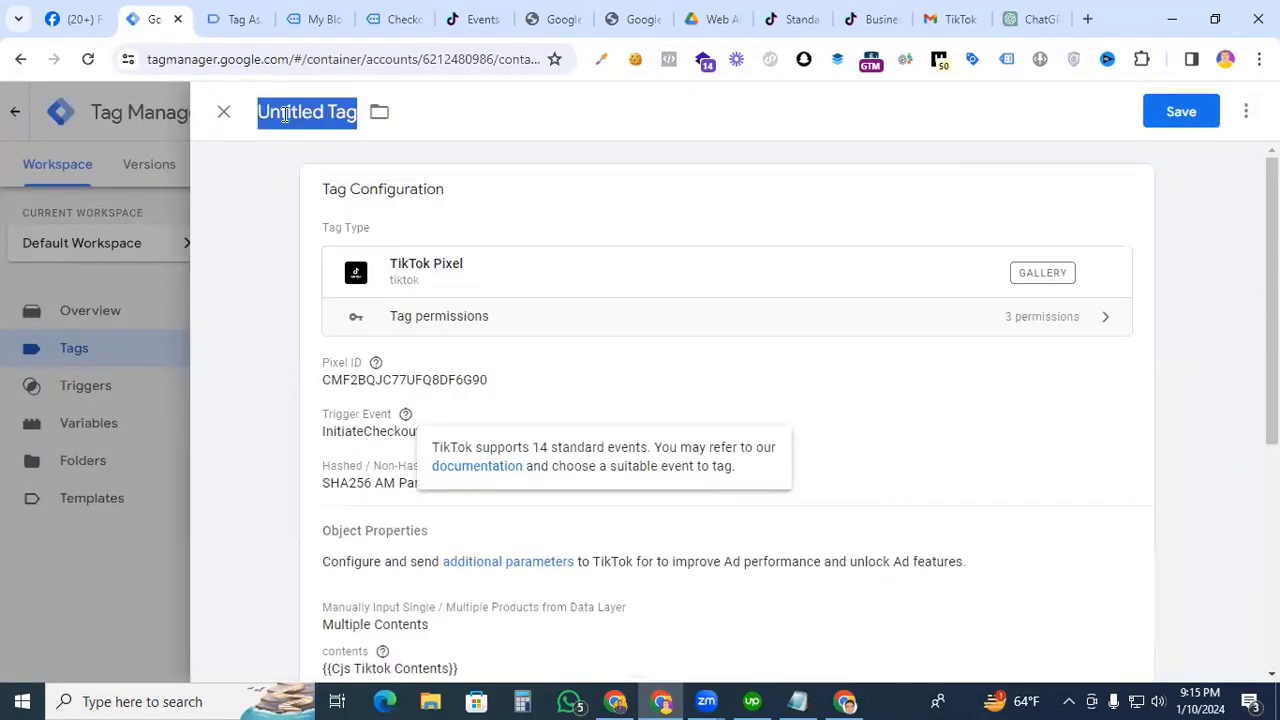
text(TikTok )
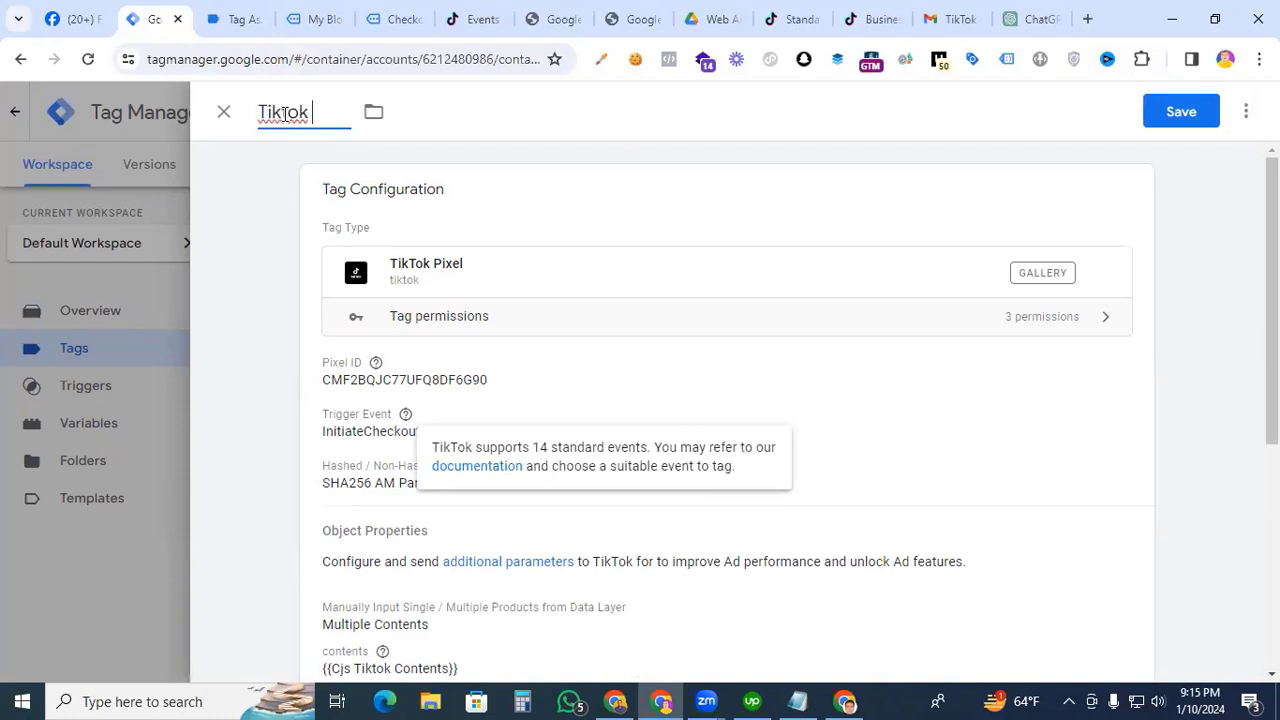
text(initial Chek)
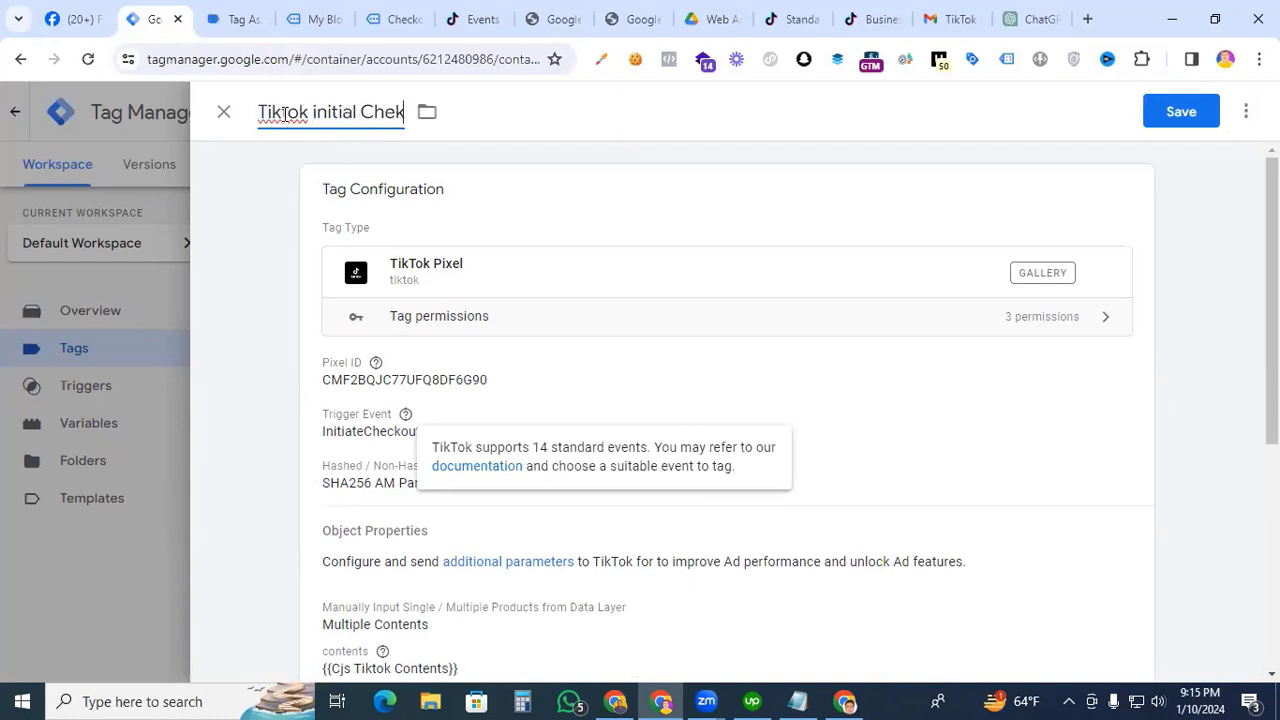
text(out)
click(285, 113)
key(BackSpace)
text(t)
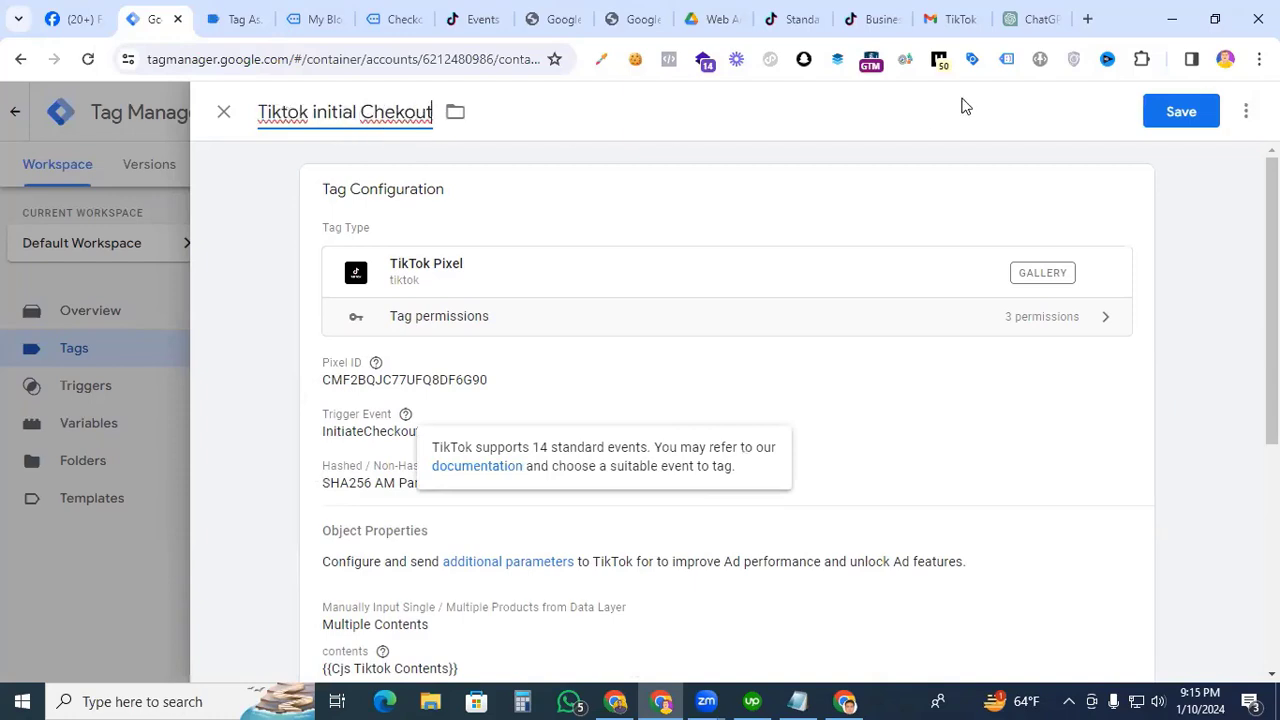
click(1176, 112)
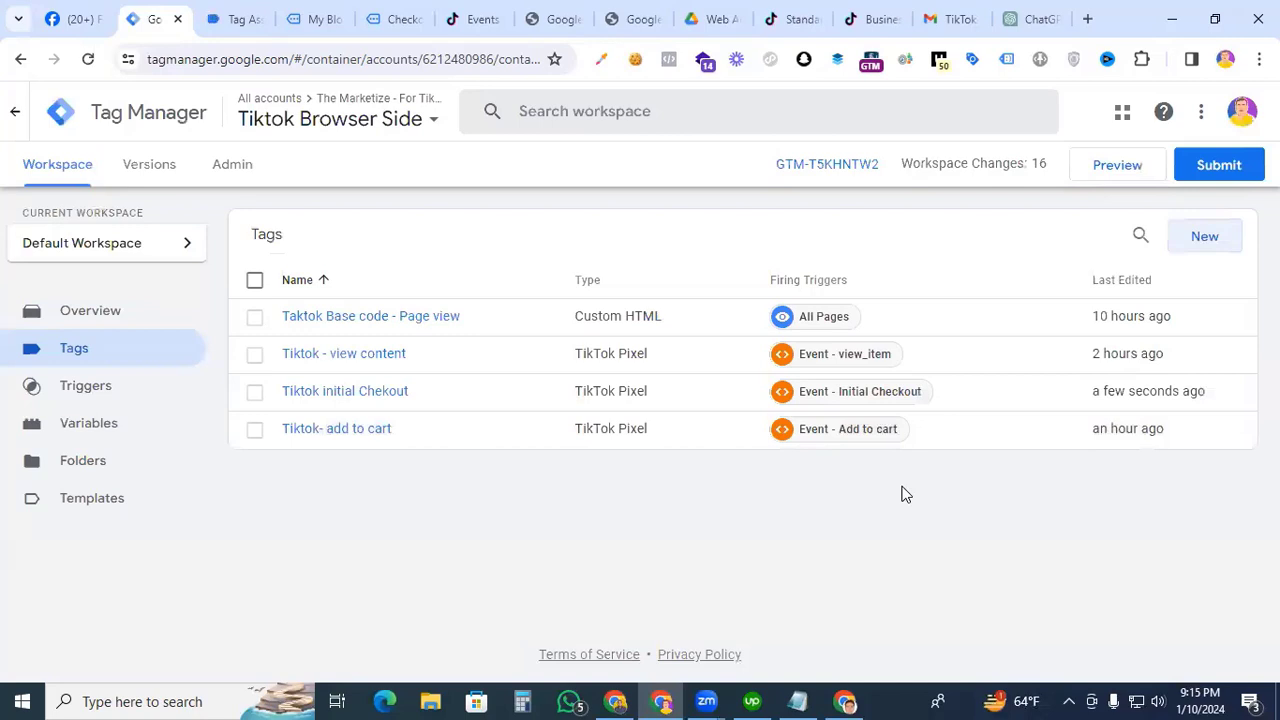
- Preview the container and open the store's Energizing Marine Lotion, Balancing Daily Cleanser and Hydrating Gel Oil pages in separate browser tabs
click(1110, 176)
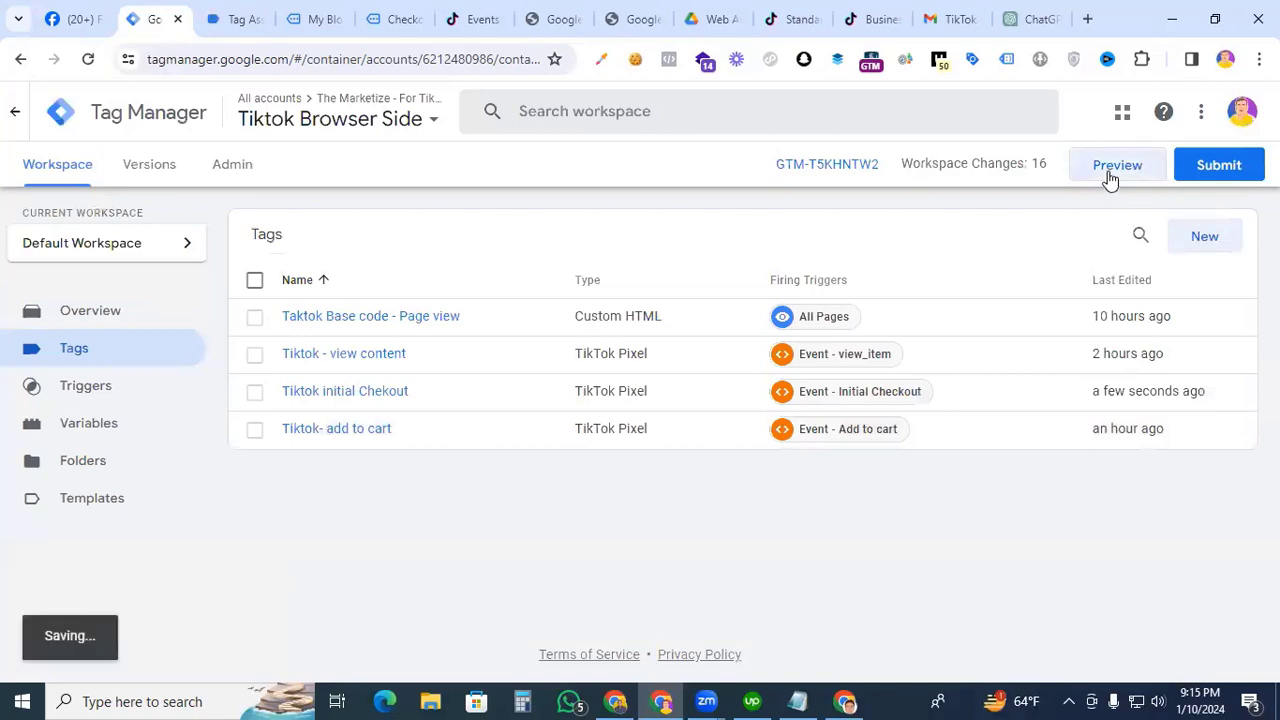
click(314, 18)
scroll(585, 405, down, 8)
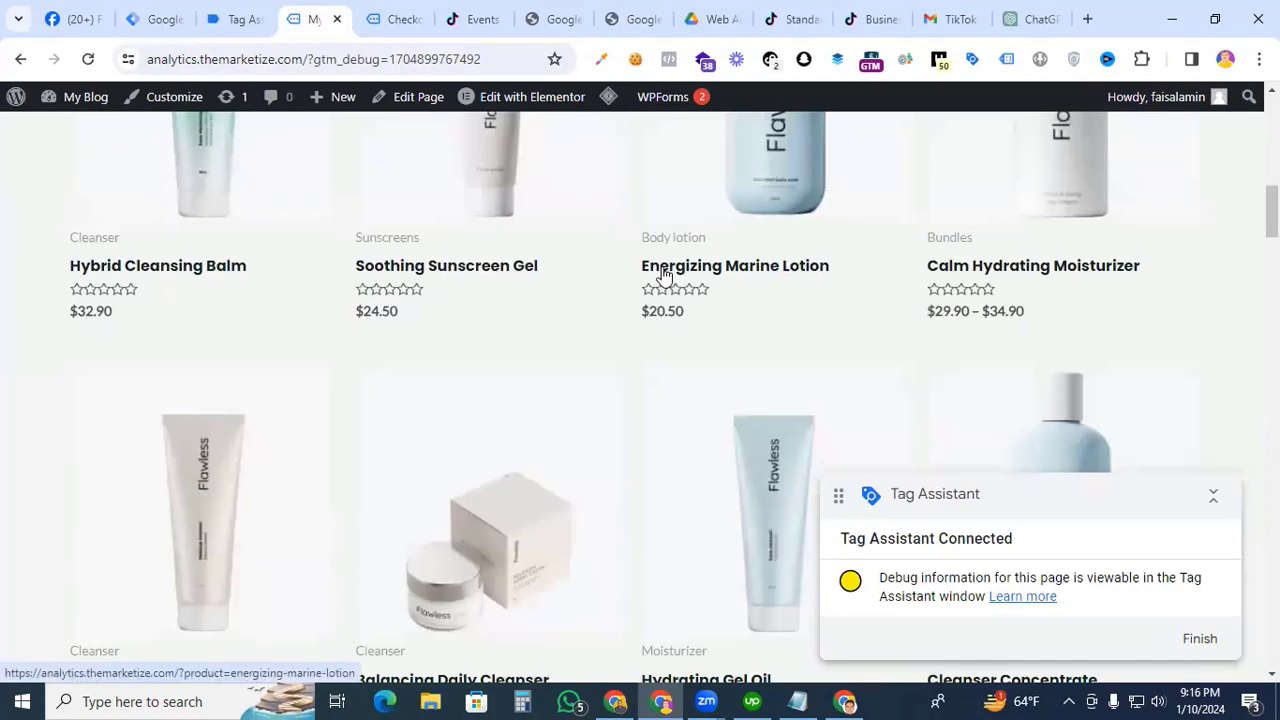
middle_click(662, 275)
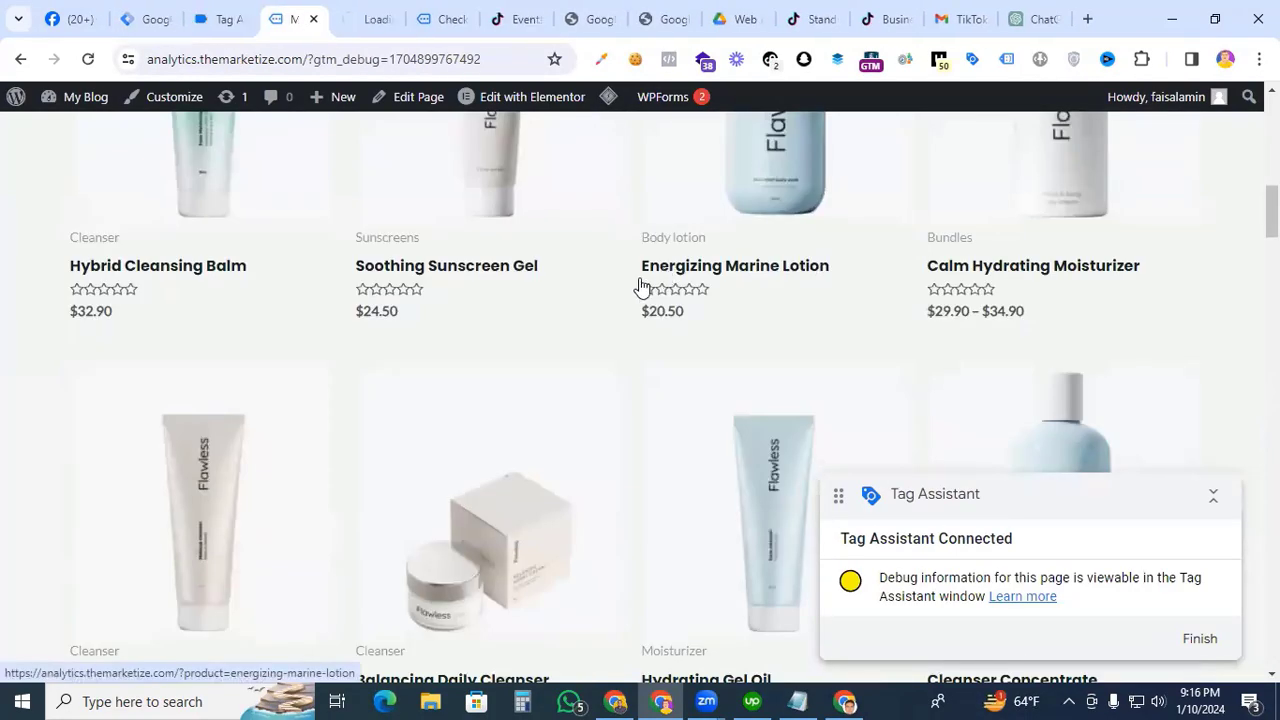
scroll(507, 514, down, 2)
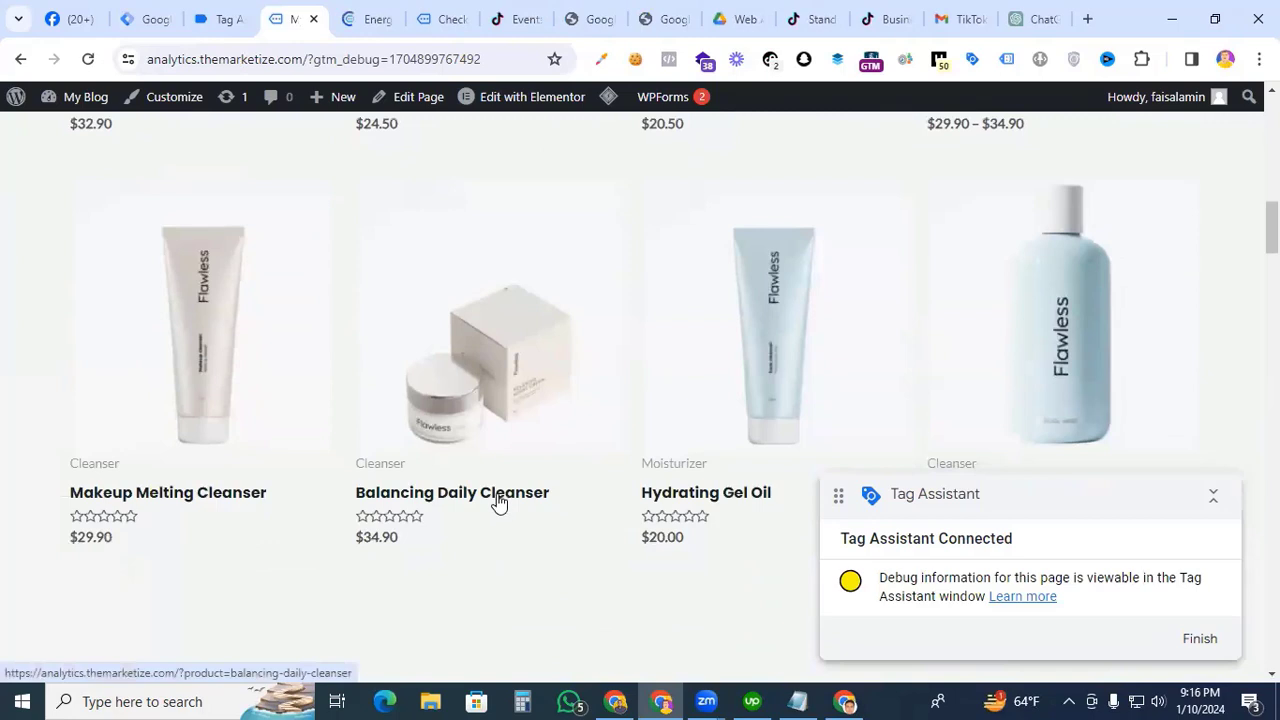
middle_click(497, 502)
middle_click(658, 494)
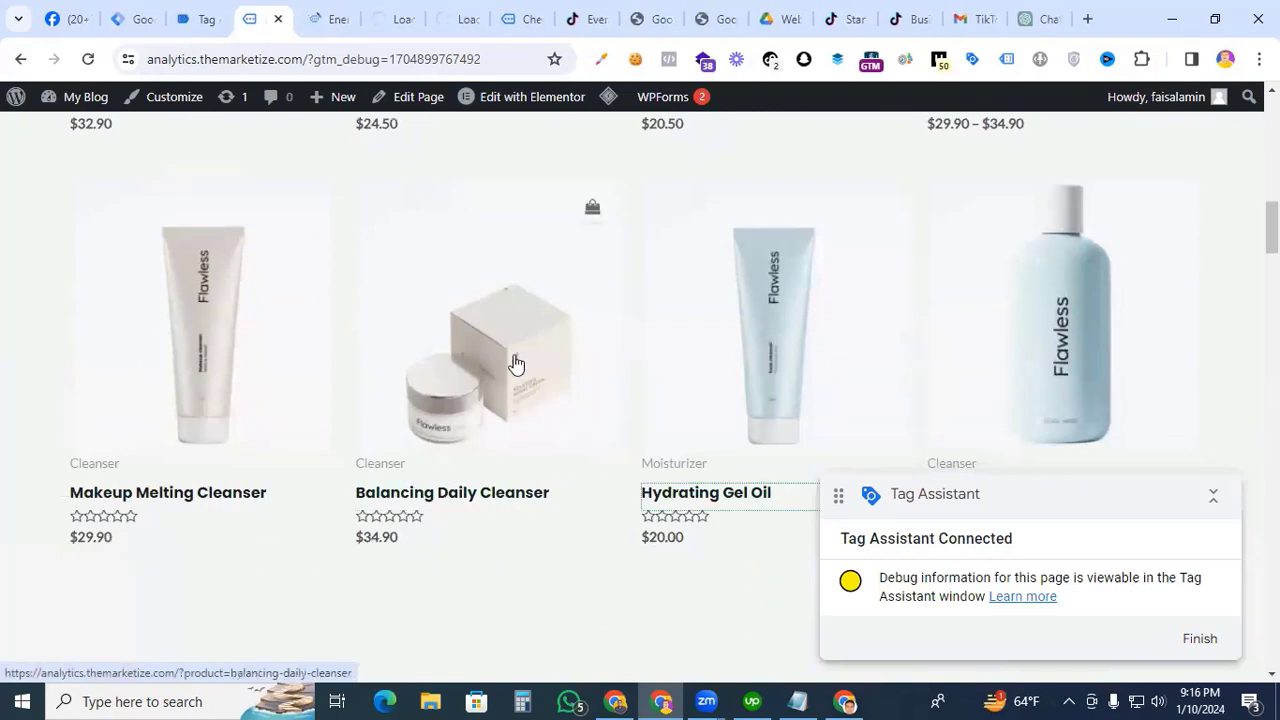
- Add one Energizing Marine Lotion and one Balancing Daily Cleanser to the cart from their product pages
click(322, 19)
scroll(500, 270, down, 4)
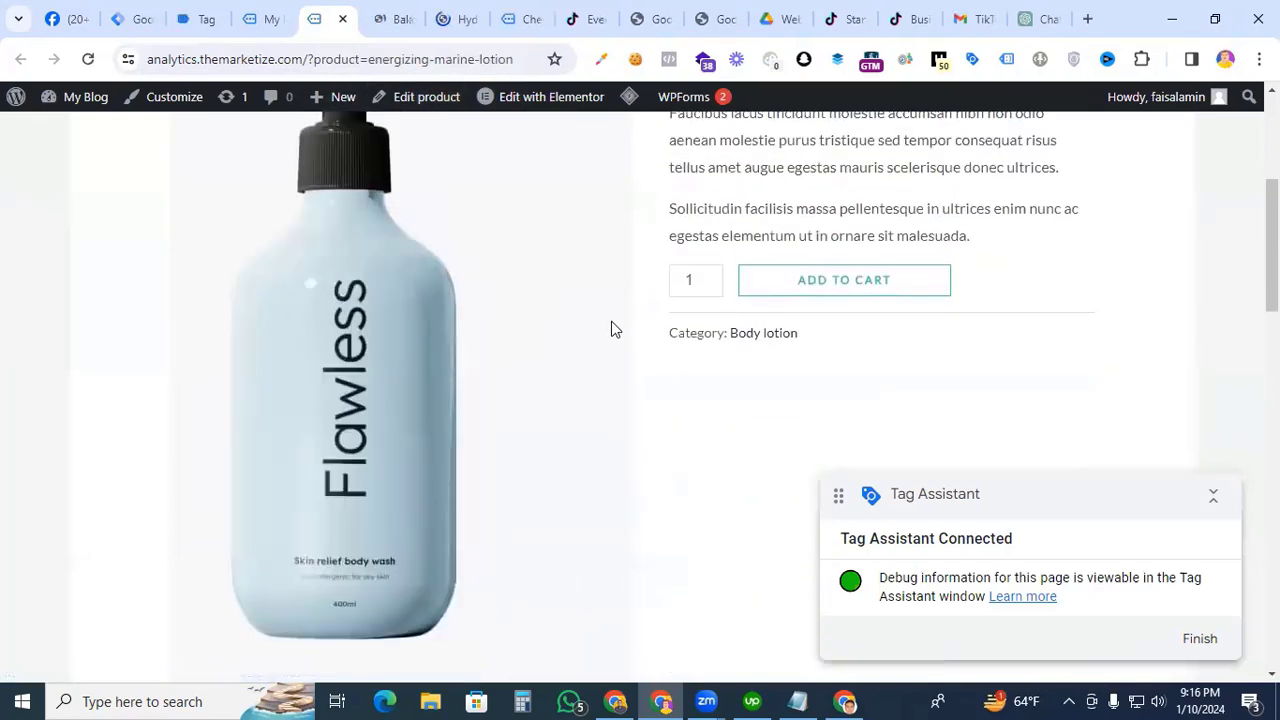
scroll(770, 370, up, 1)
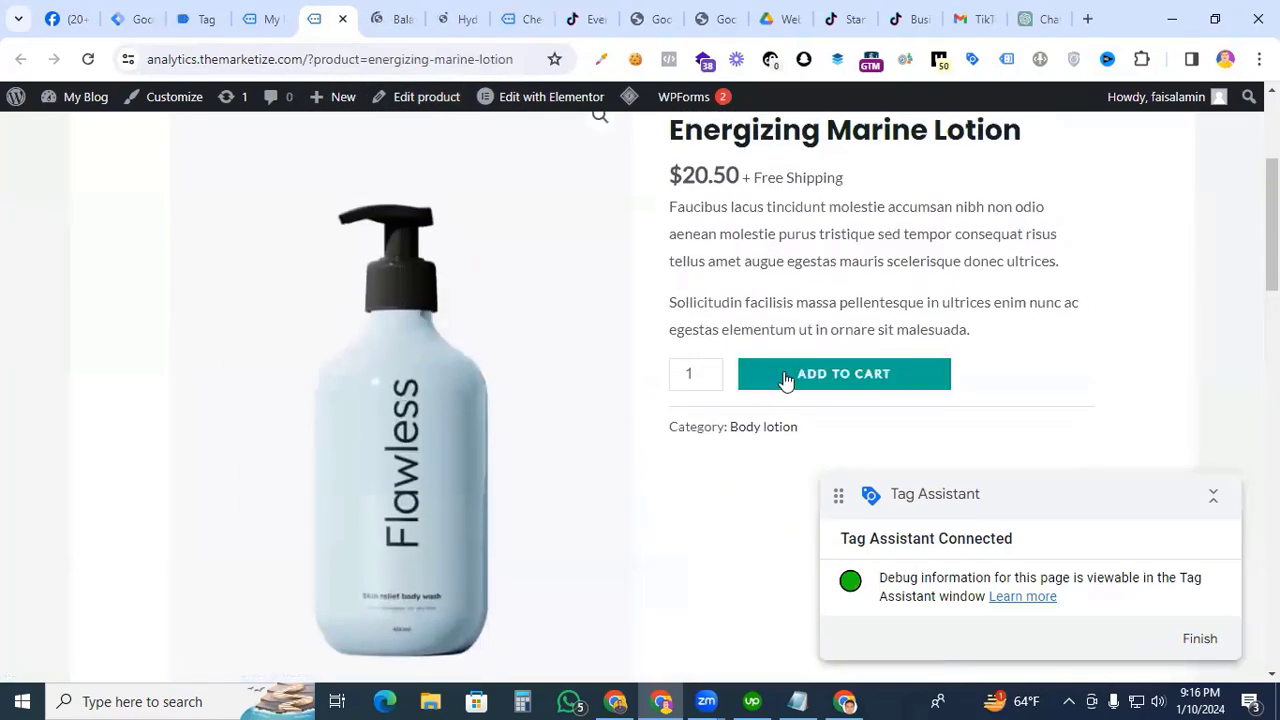
click(785, 374)
click(392, 18)
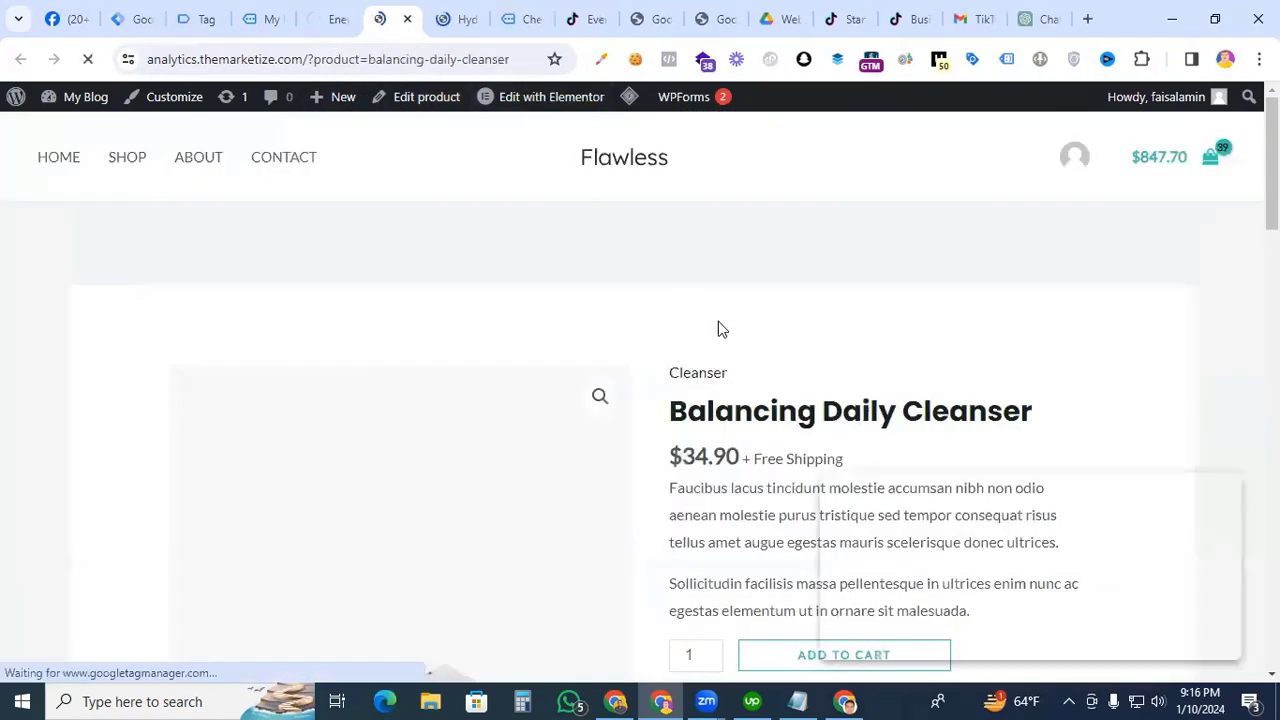
scroll(718, 329, down, 4)
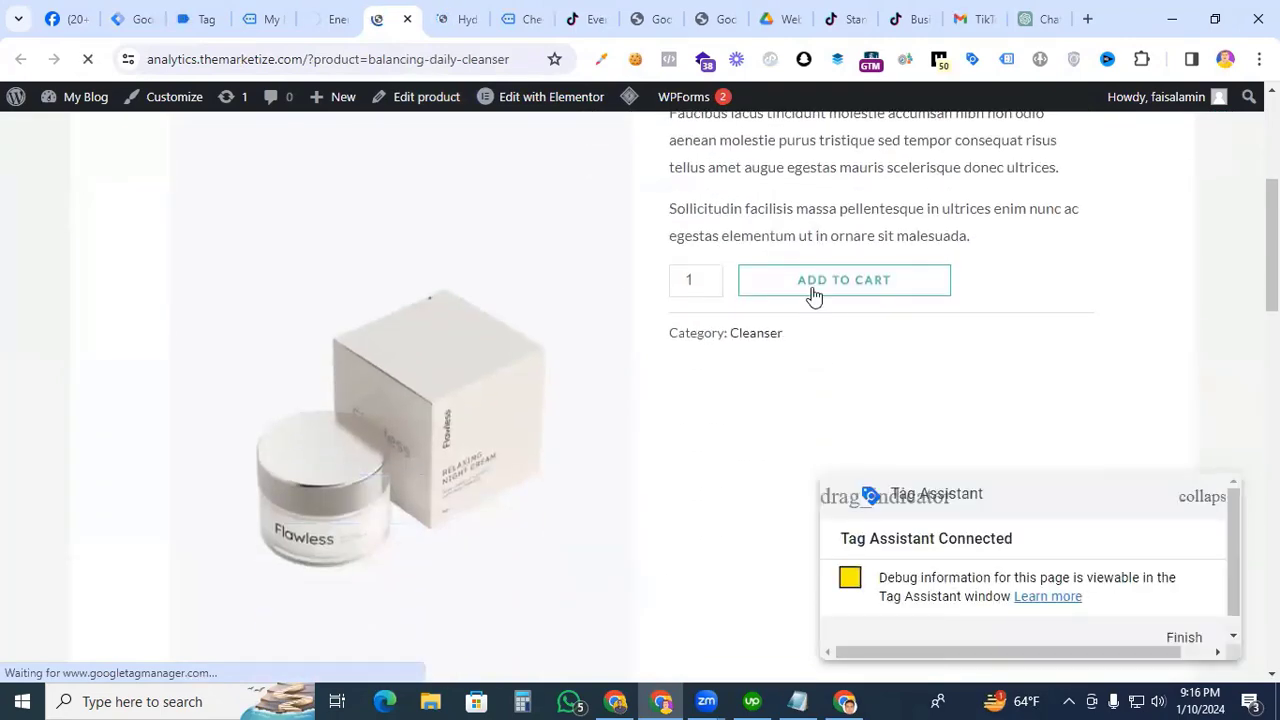
- Add one Hydrating Gel Oil to the cart and proceed from the cart to checkout
click(445, 19)
scroll(742, 364, down, 3)
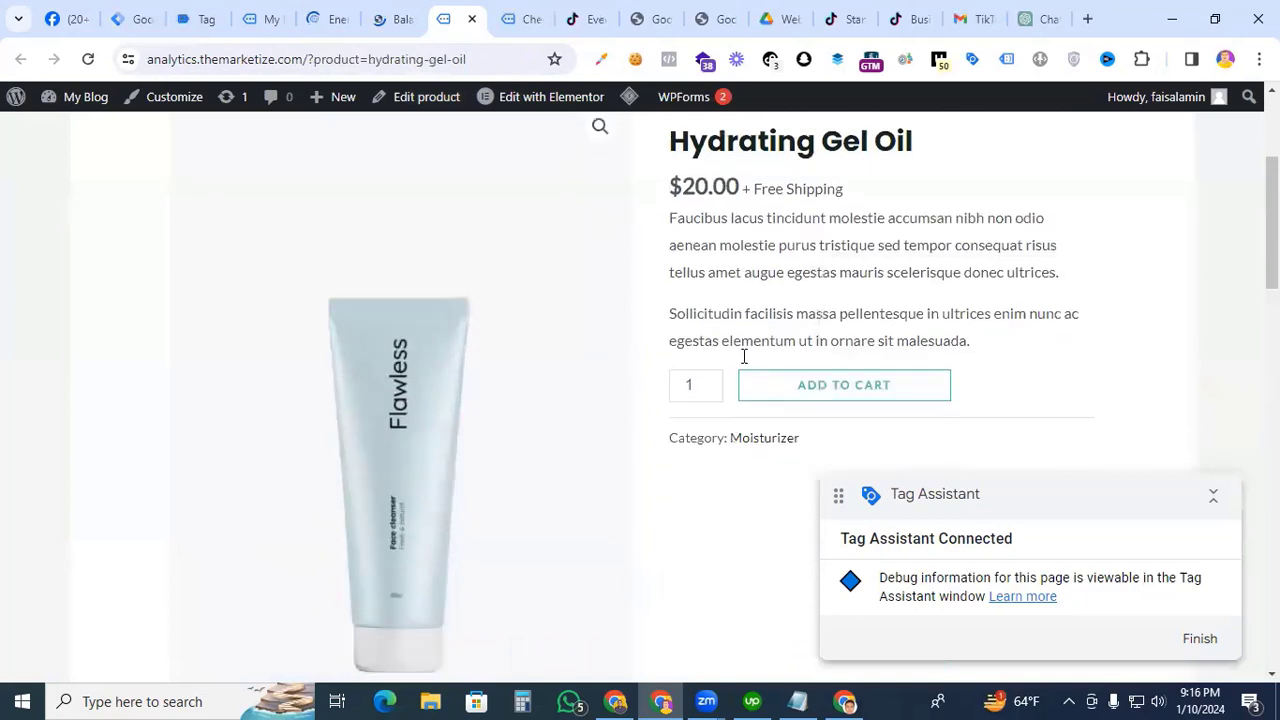
click(800, 376)
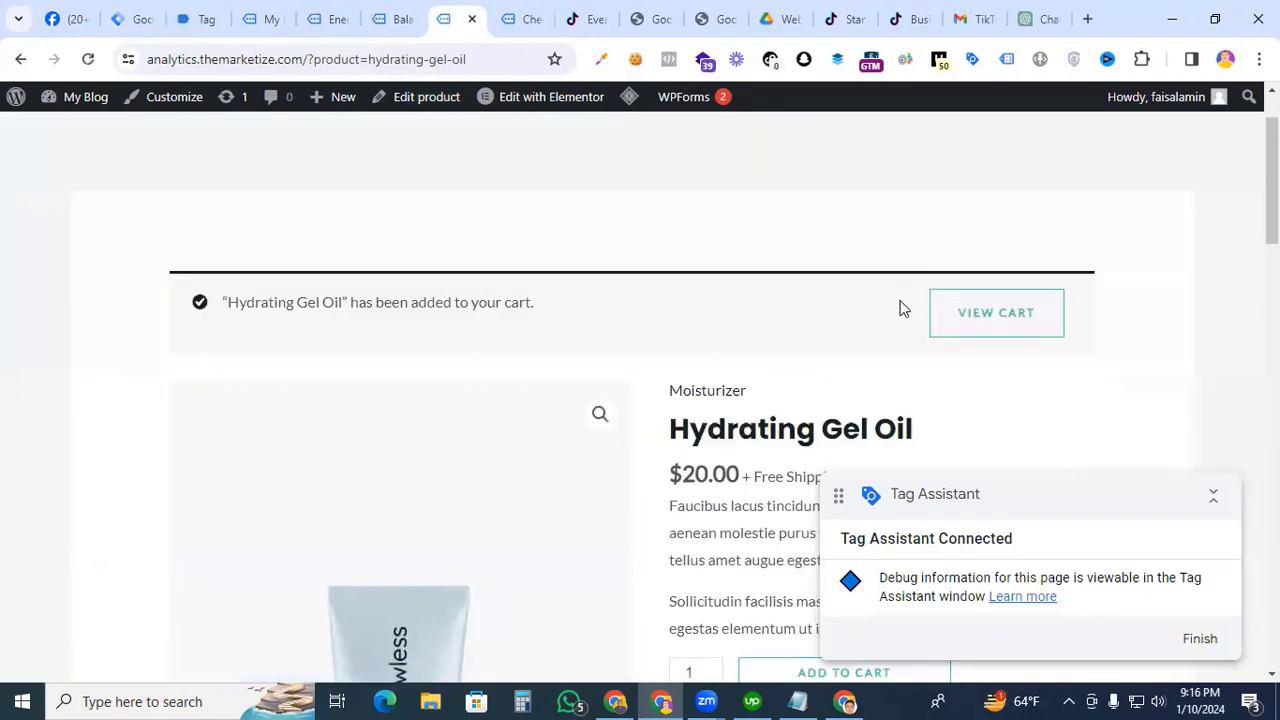
click(960, 314)
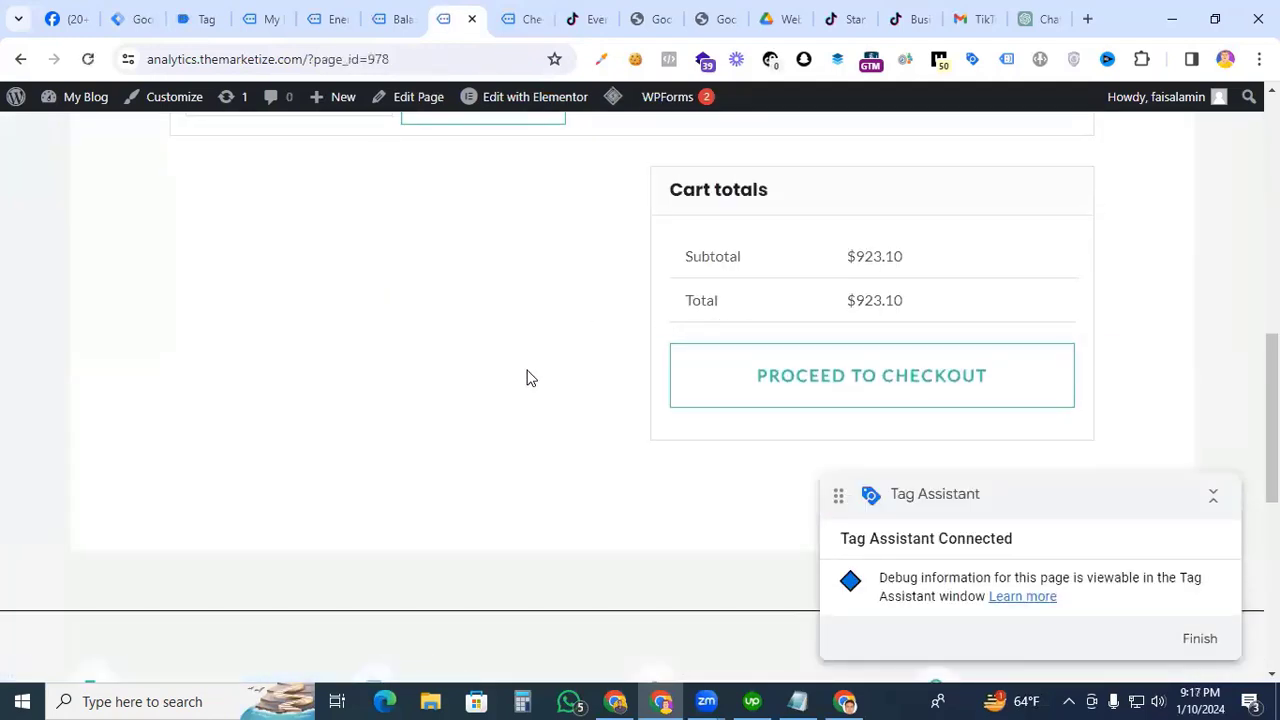
click(836, 386)
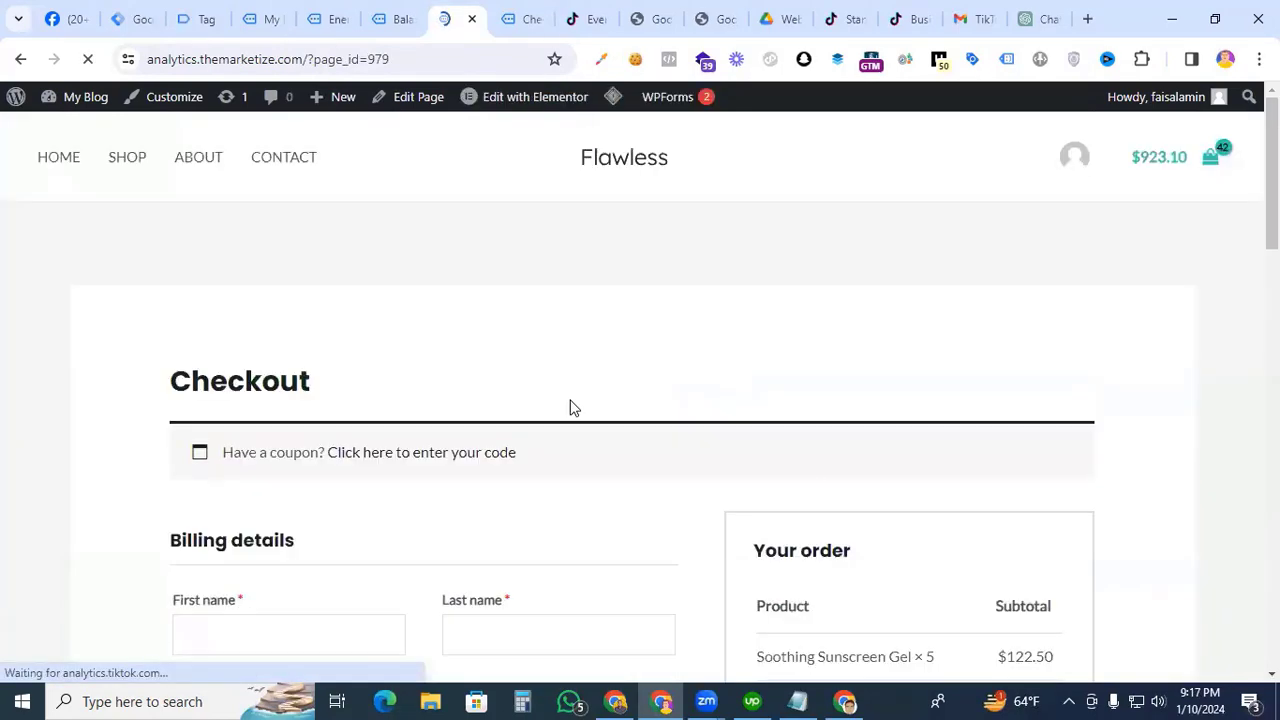
- Switch to Tag Assistant and check which tags fired on the checkout page's begin_checkout event
click(195, 20)
click(617, 438)
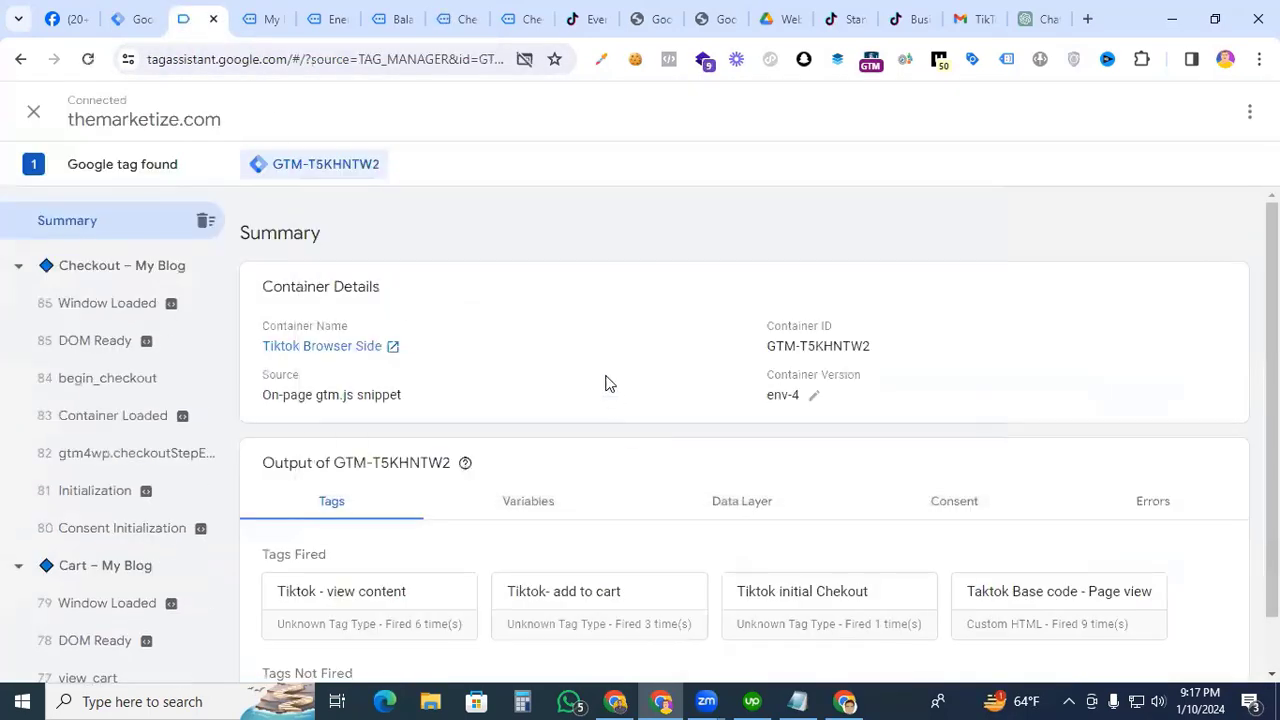
scroll(829, 543, down, 1)
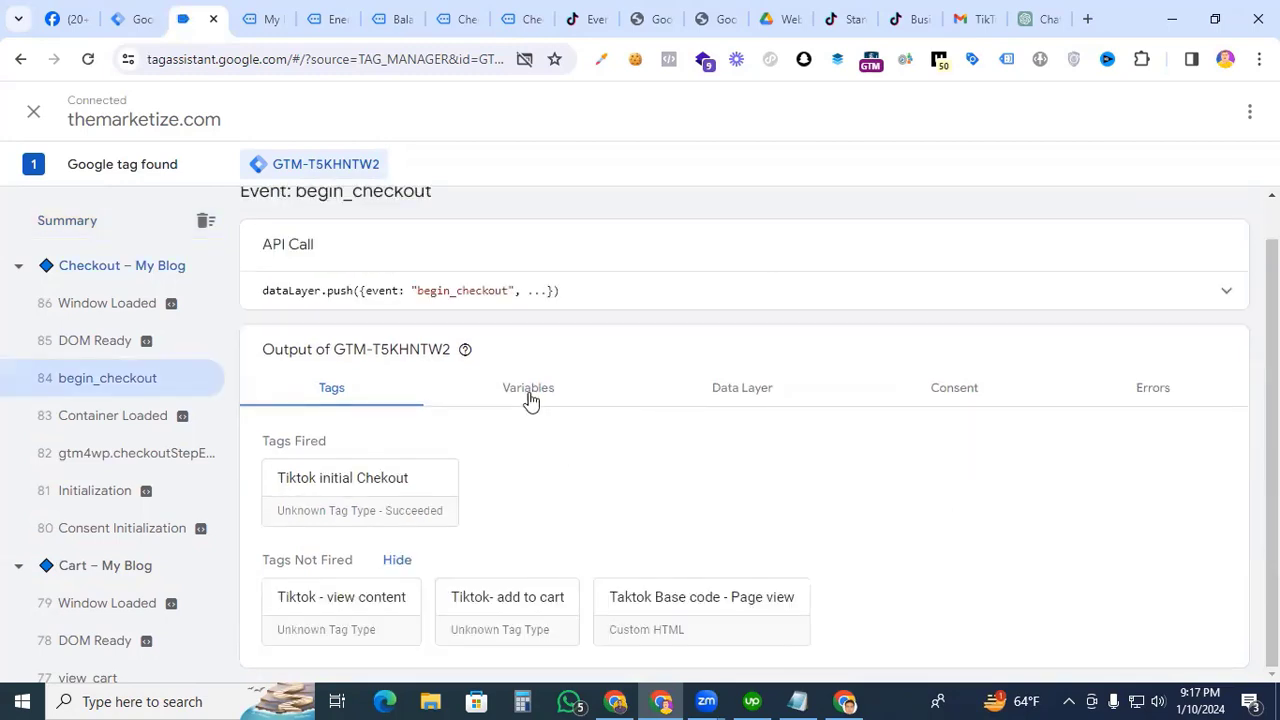
- Examine the begin_checkout event's variables, including Cjs Tiktok Contents, dlv - currency, dlv Ecommerce and dlv value
click(527, 392)
scroll(540, 422, down, 3)
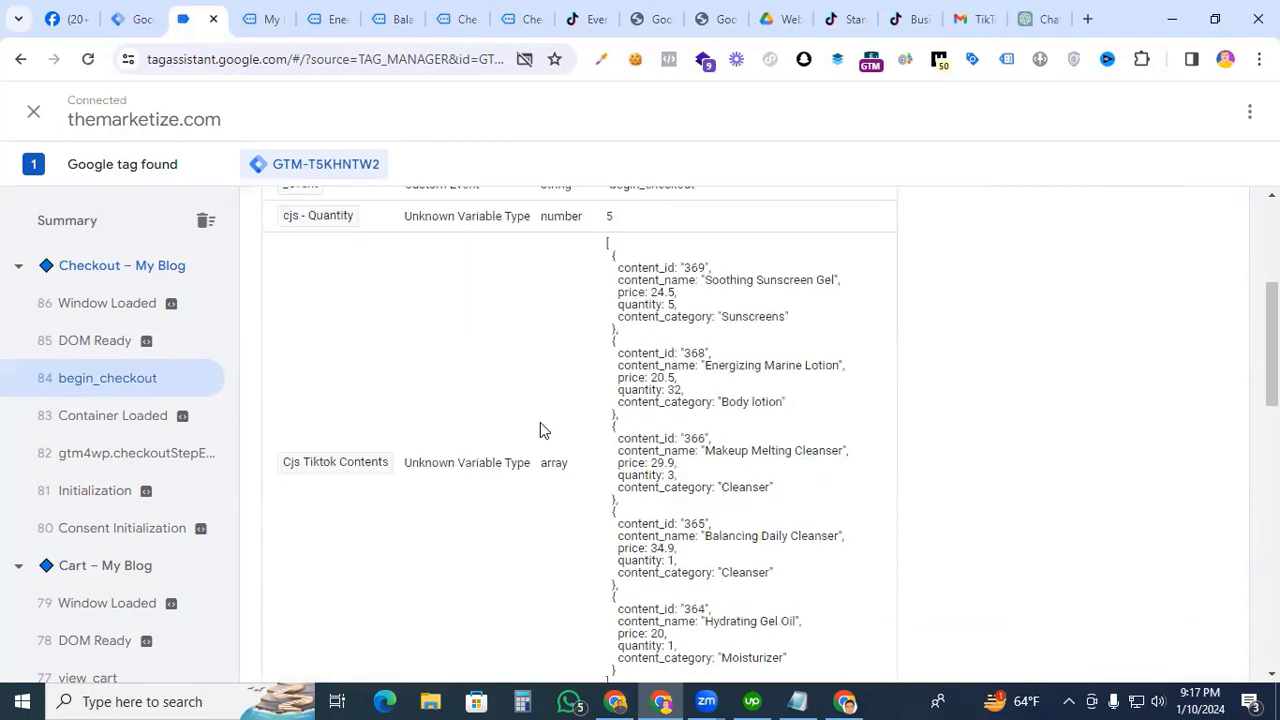
scroll(546, 443, down, 1)
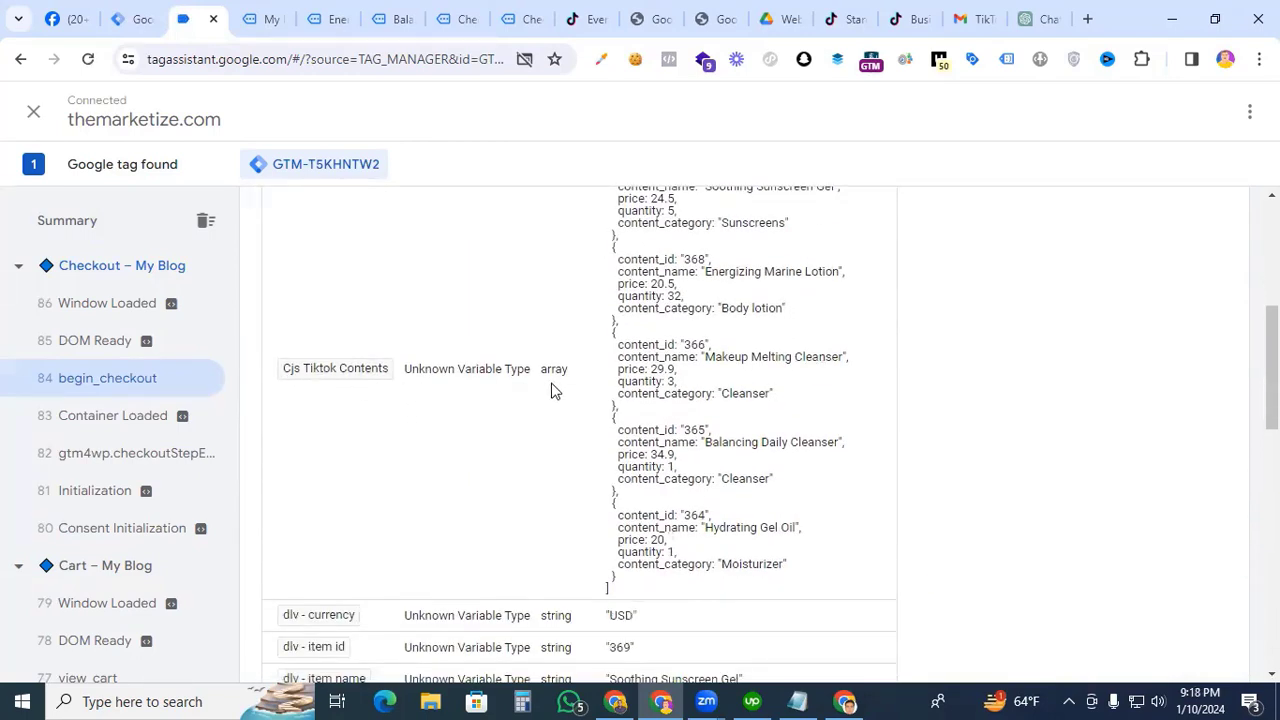
scroll(528, 462, down, 1)
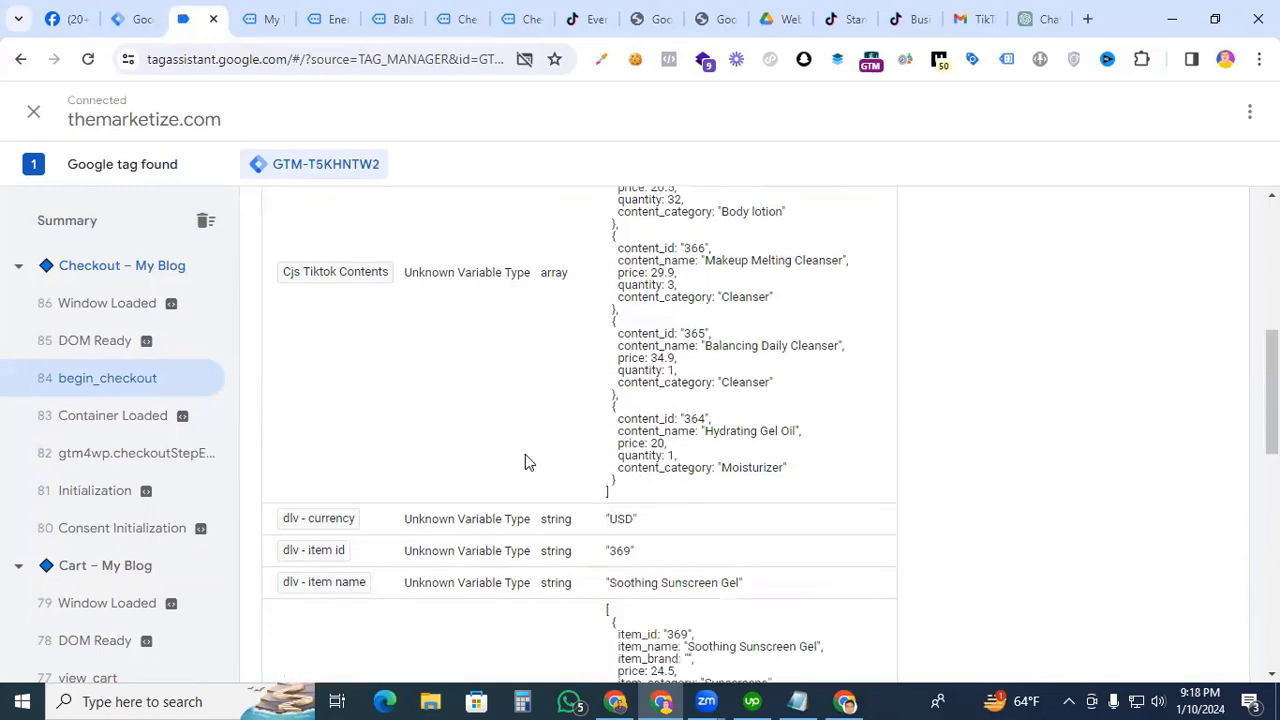
scroll(528, 455, down, 2)
scroll(536, 407, down, 2)
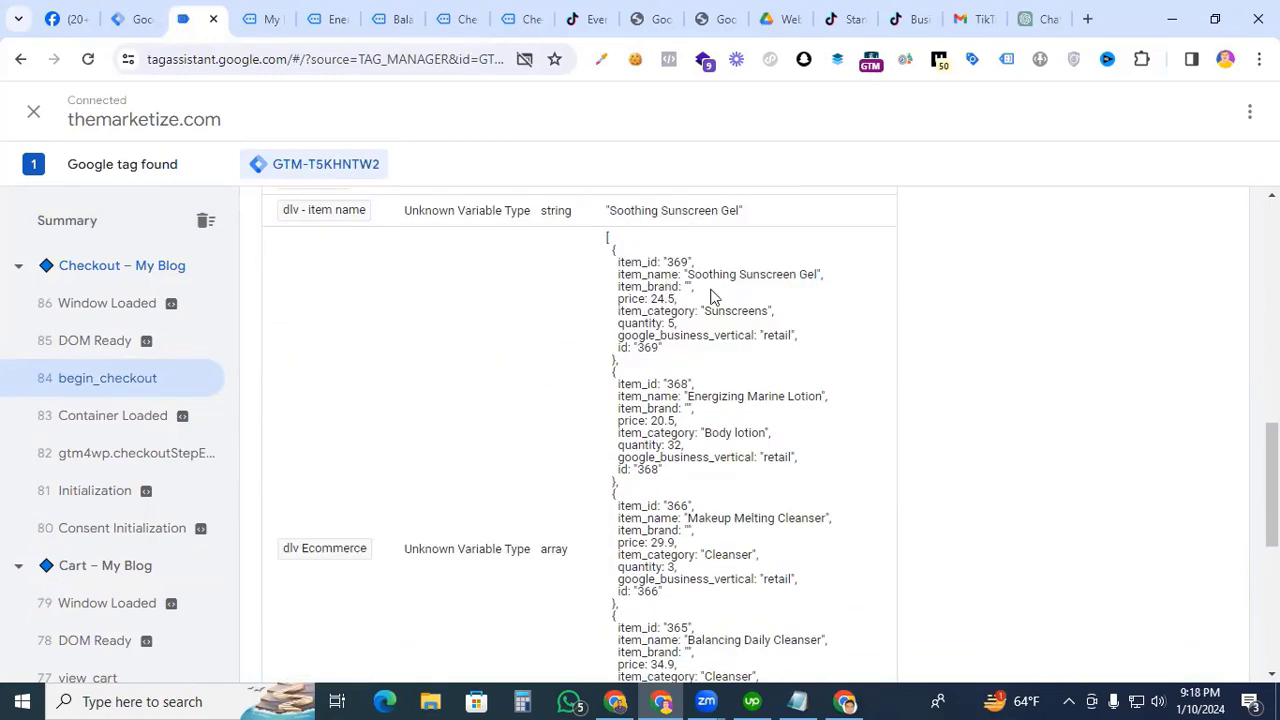
scroll(480, 409, up, 1)
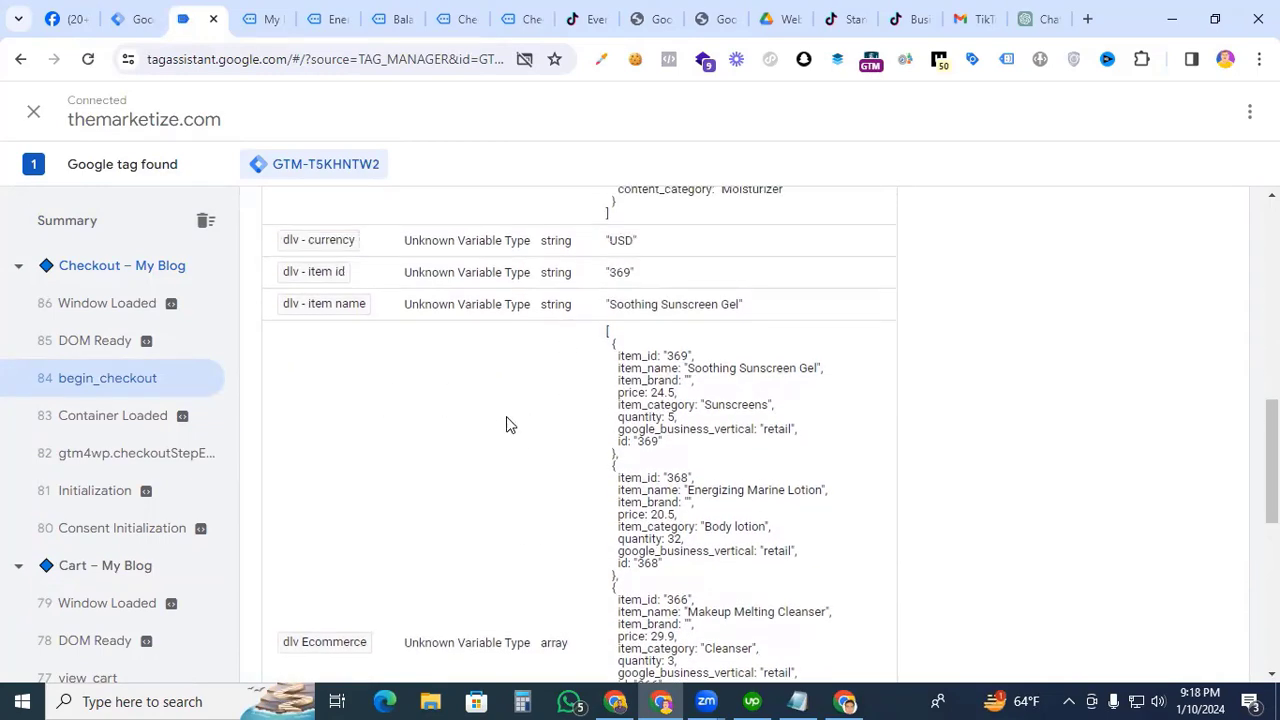
scroll(506, 424, down, 2)
scroll(506, 424, down, 3)
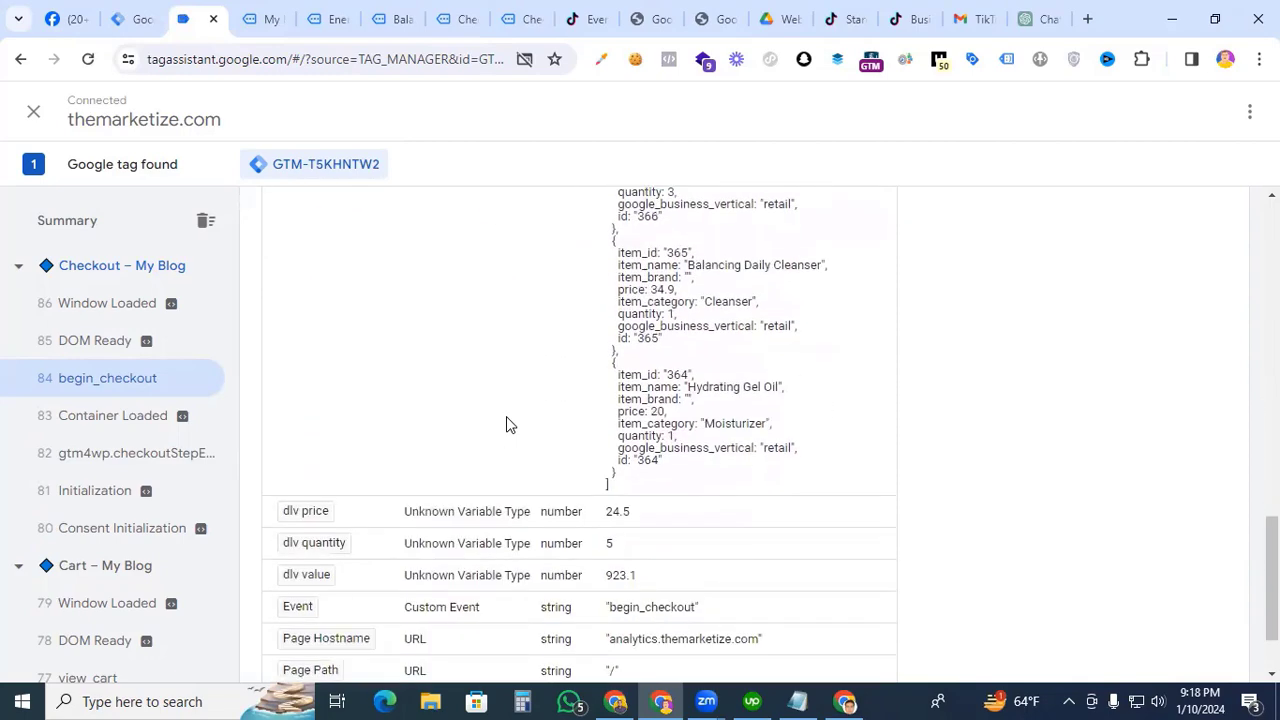
scroll(506, 424, up, 9)
- Return to the store's checkout page and inspect the Initiate Checkout event details in TikTok Pixel Helper
click(455, 19)
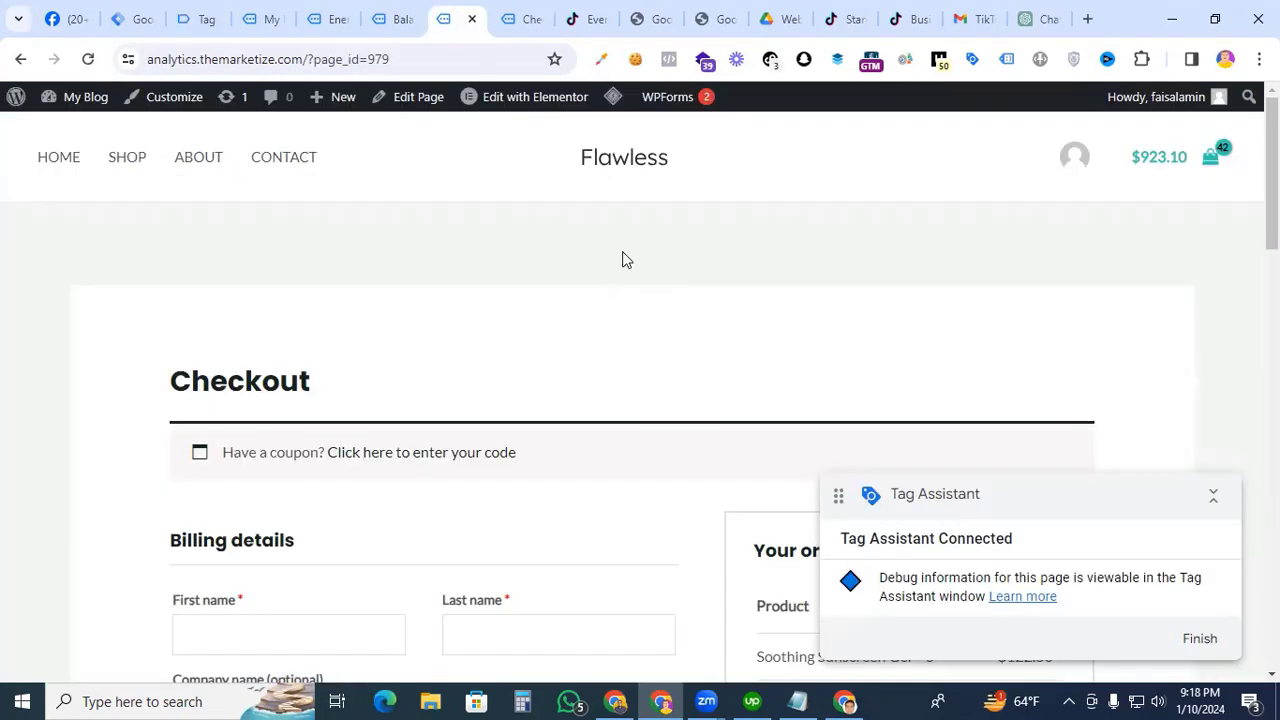
click(770, 60)
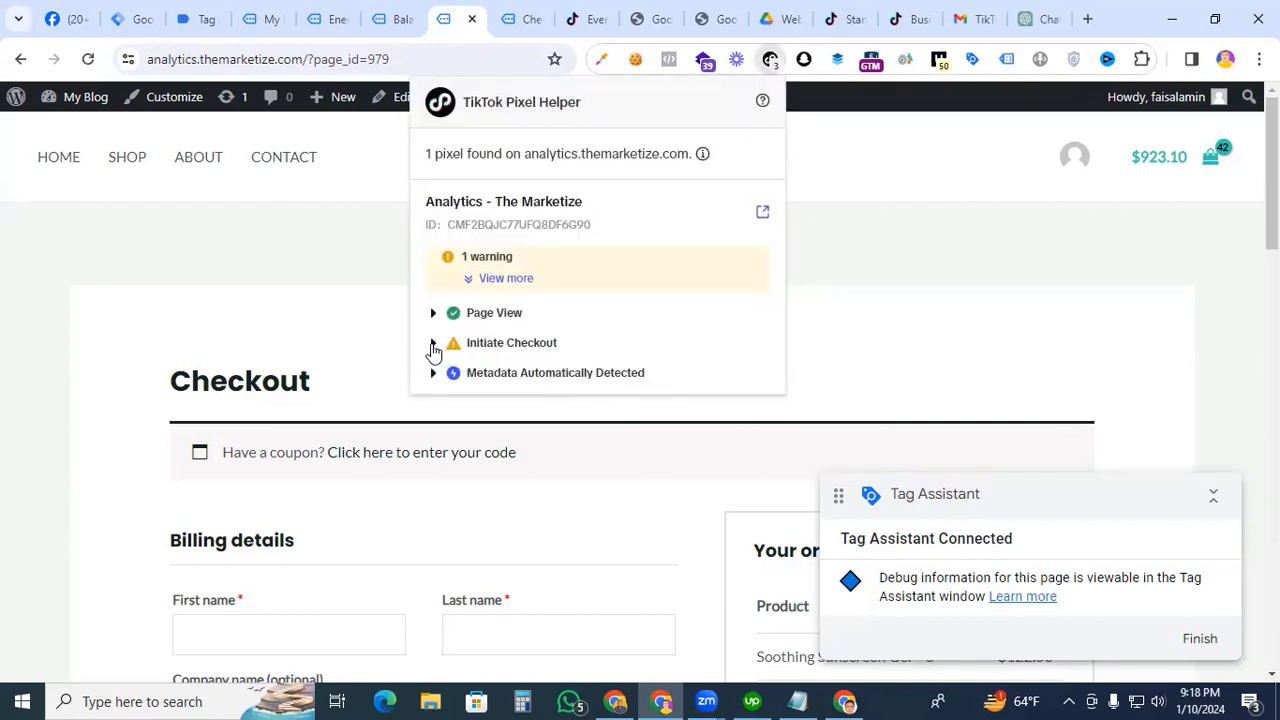
click(433, 343)
scroll(531, 380, down, 3)
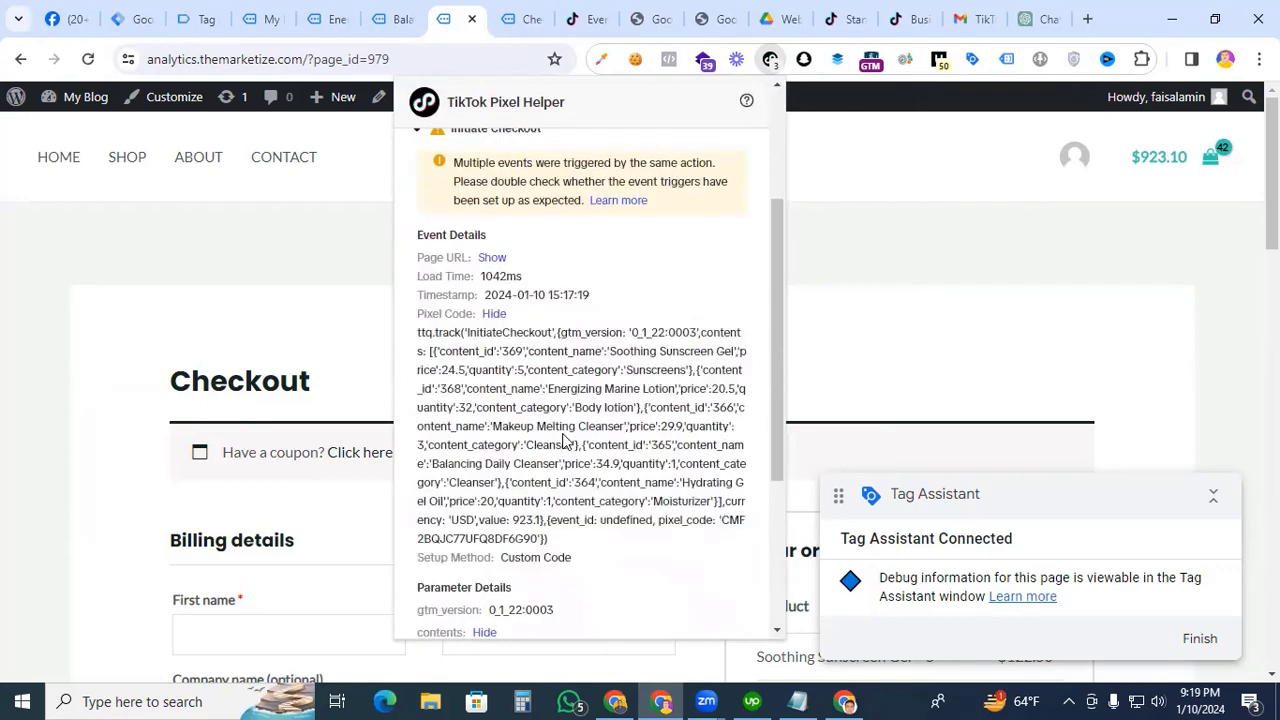